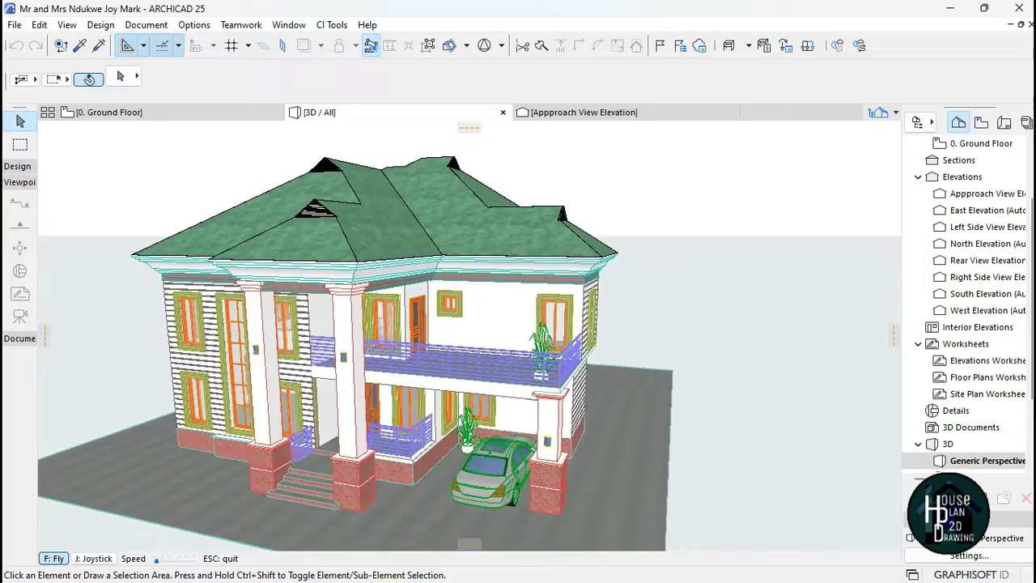
- Exit Fly mode to get back to the normal 3D view of the house
key("Escape")
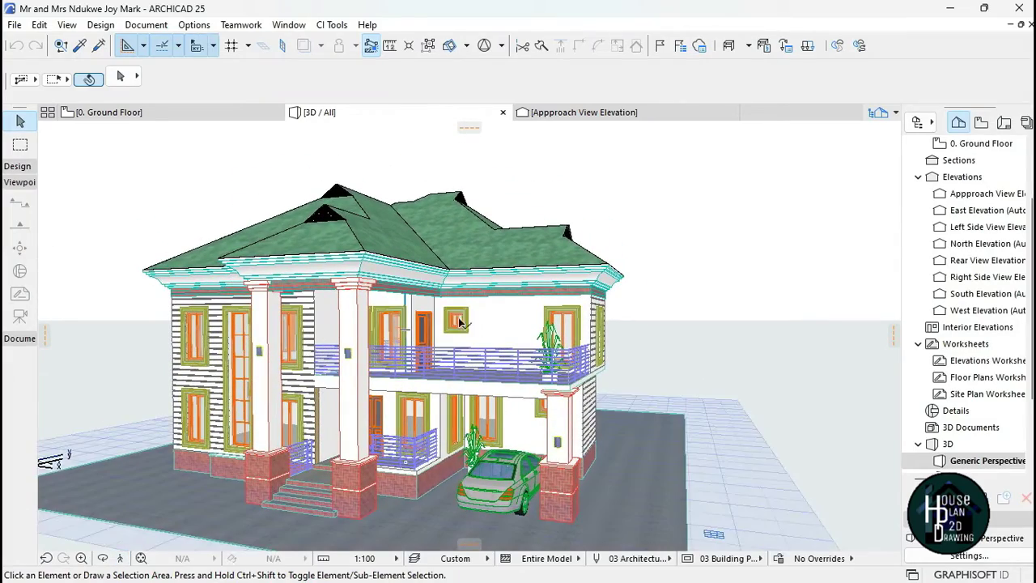
- Open the Approach View elevation from the 0. Ground Floor plan
left_click(183, 115)
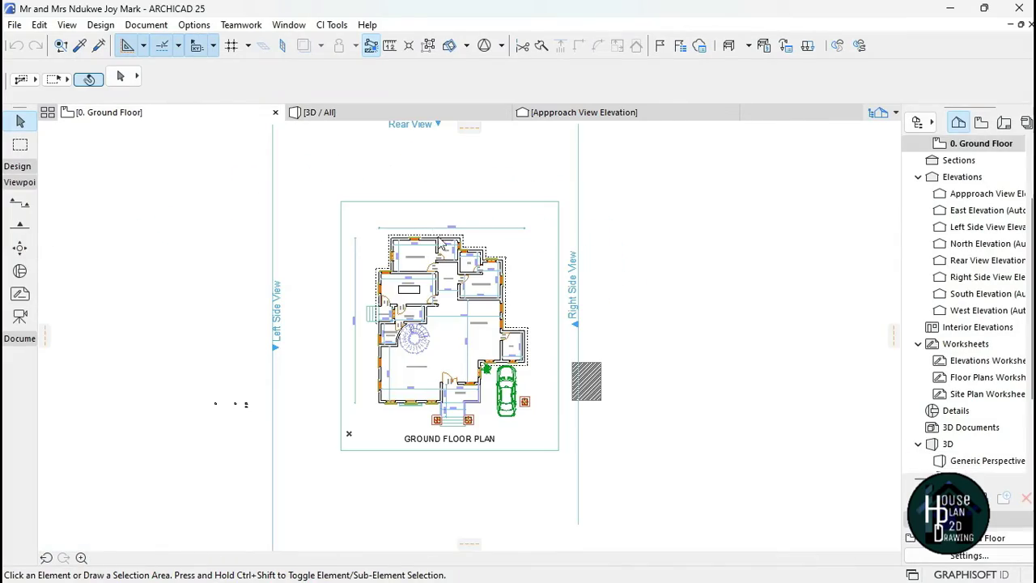
scroll(437, 233, "down", 3)
scroll(463, 326, "up", 5)
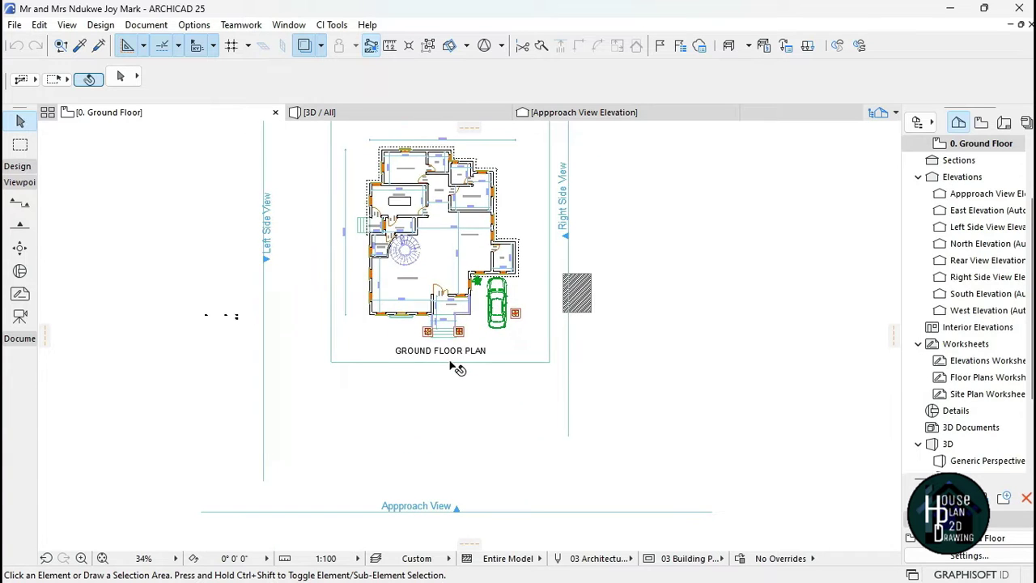
double_click(987, 194)
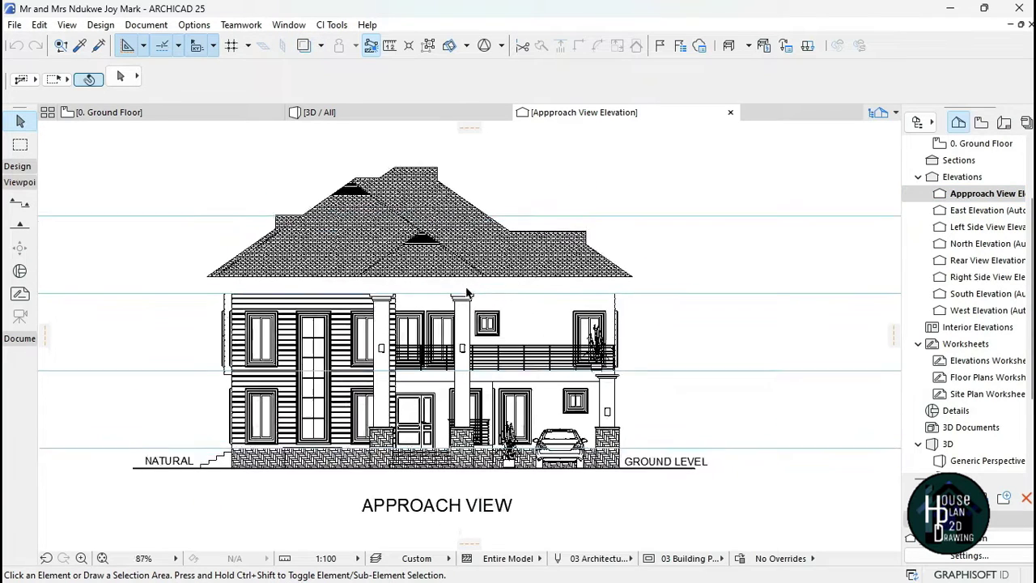
- Turn on the Concrete Facia layer in the elevation, then return to the ground floor plan
key("ctrl+l")
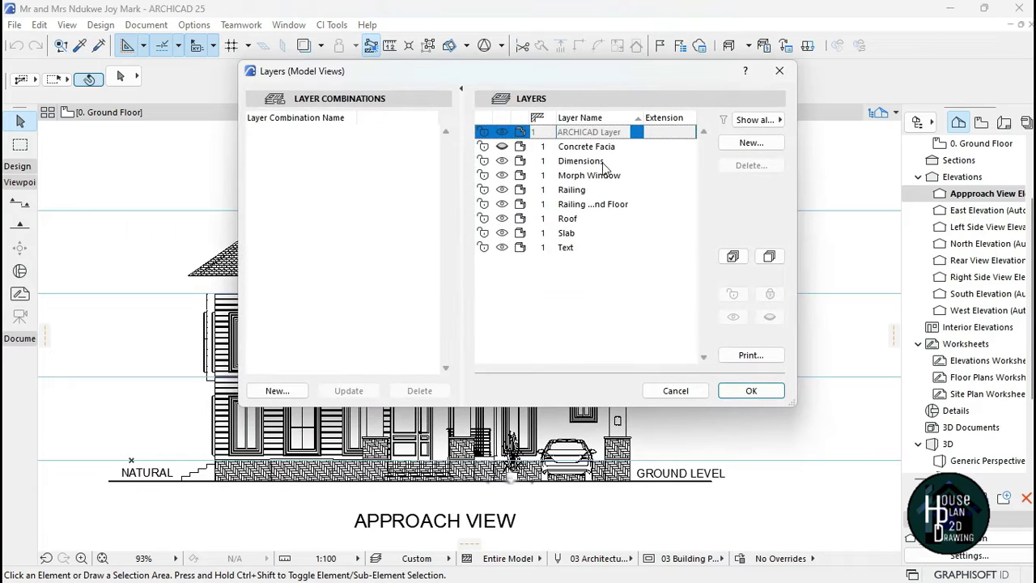
left_click(566, 146)
left_click(753, 390)
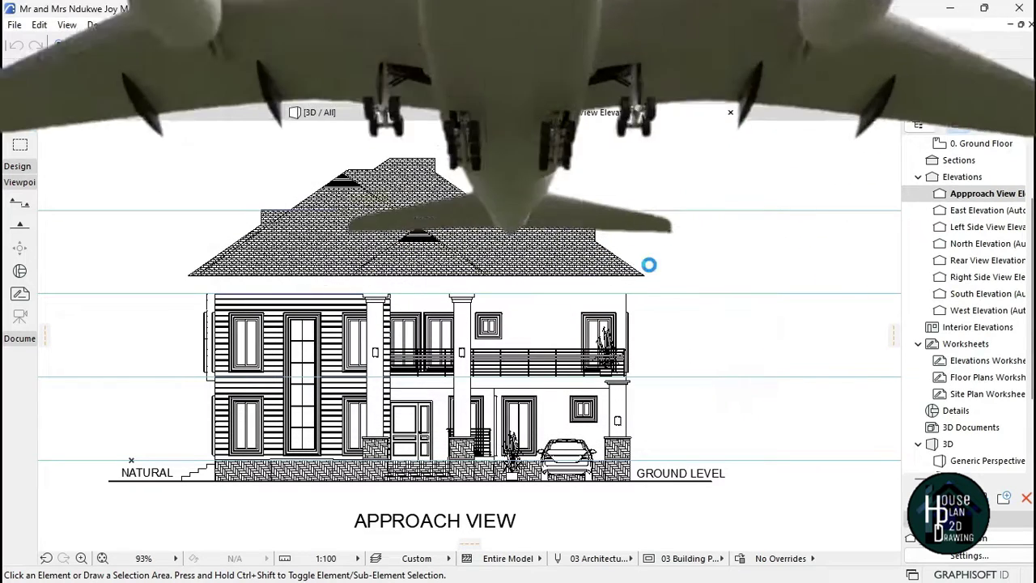
scroll(380, 284, "up", 5)
scroll(418, 165, "down", 5)
scroll(429, 294, "up", 3)
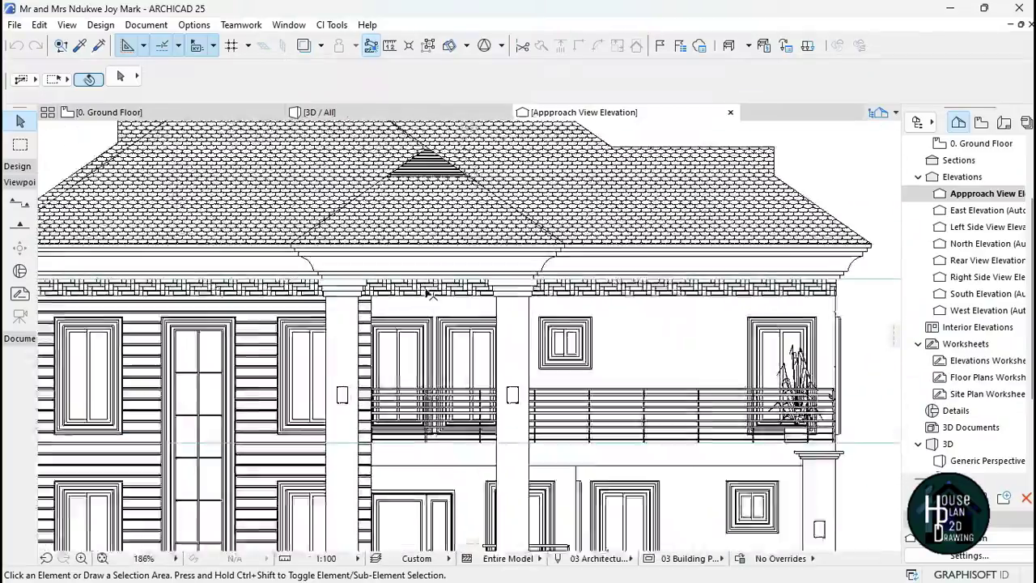
scroll(429, 293, "up", 1)
scroll(441, 283, "down", 3)
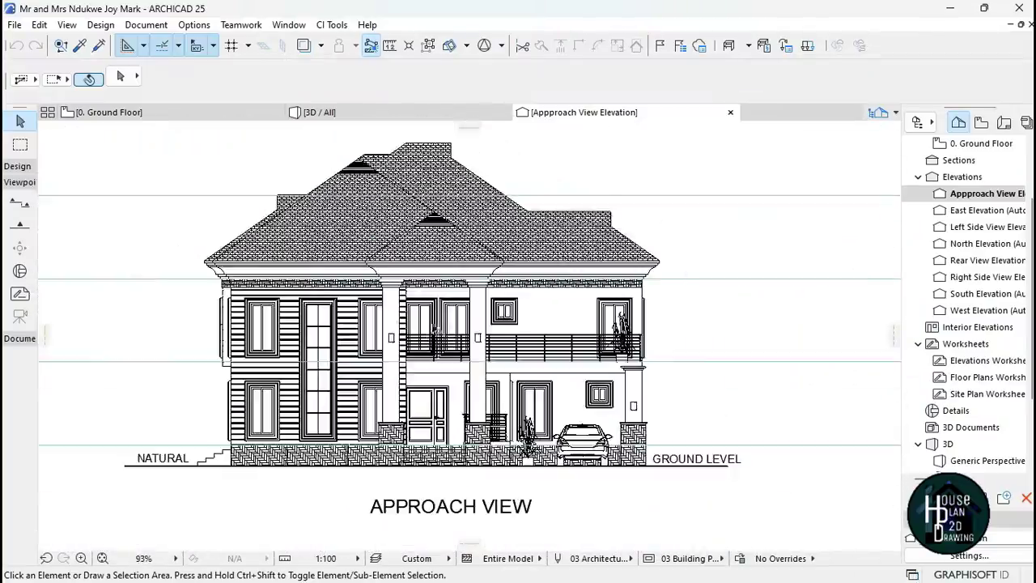
scroll(405, 479, "up", 4)
scroll(445, 482, "down", 2)
scroll(445, 482, "down", 4)
scroll(484, 473, "up", 2)
scroll(453, 481, "down", 2)
scroll(453, 481, "up", 2)
scroll(405, 337, "down", 2)
scroll(408, 334, "down", 1)
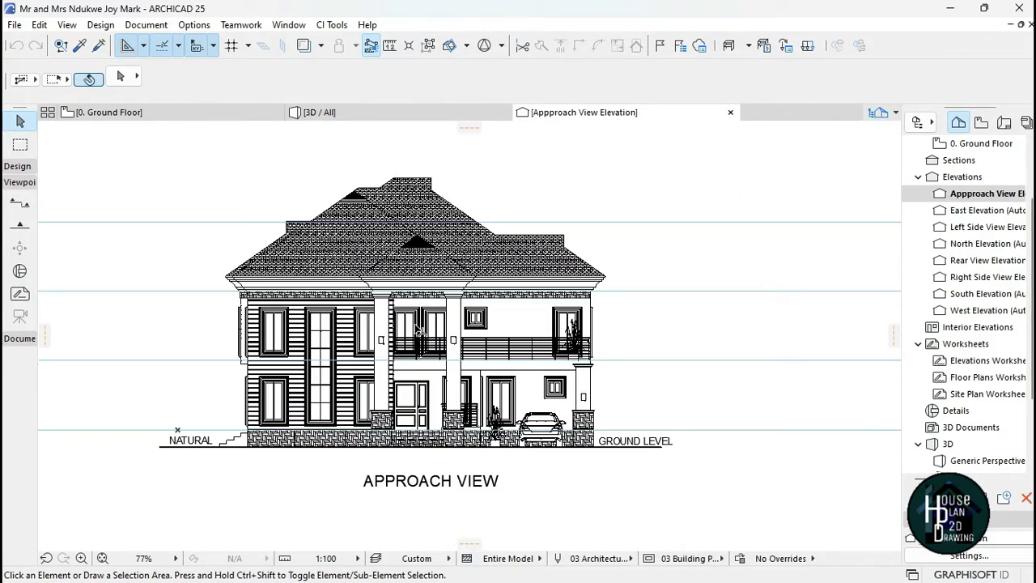
scroll(442, 336, "up", 1)
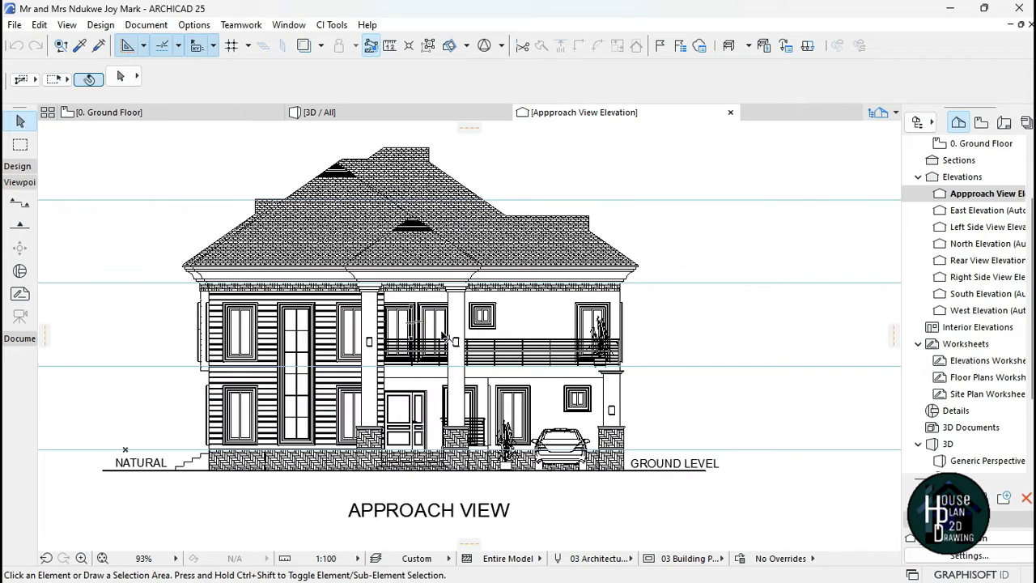
mouse_move(442, 336)
left_click(184, 114)
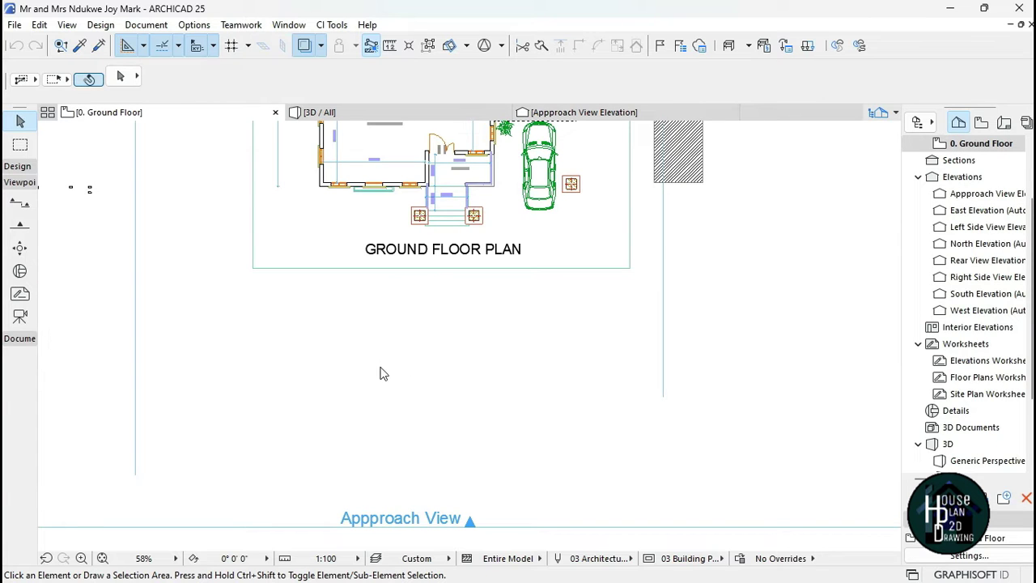
- Zoom the ground floor plan until the whole house and its elevation markers are visible
scroll(444, 348, "down", 5)
scroll(455, 326, "down", 2)
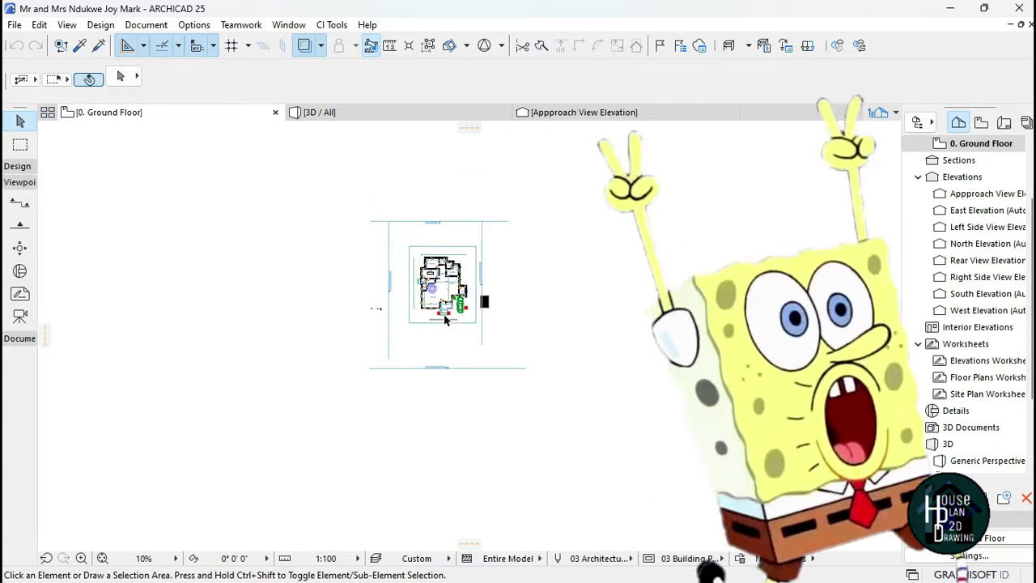
scroll(444, 328, "down", 3)
scroll(433, 438, "up", 5)
scroll(434, 431, "up", 6)
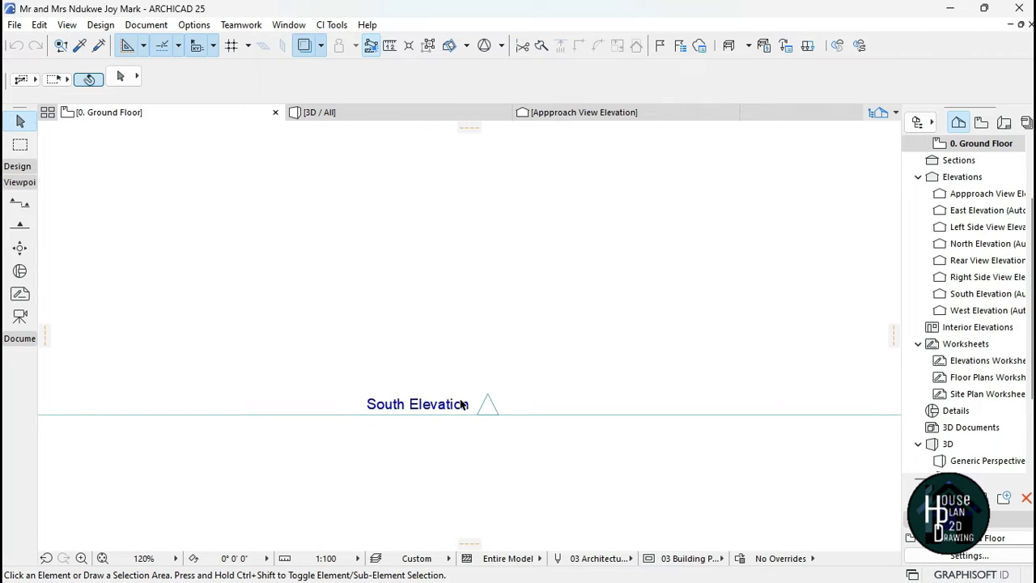
scroll(453, 416, "down", 11)
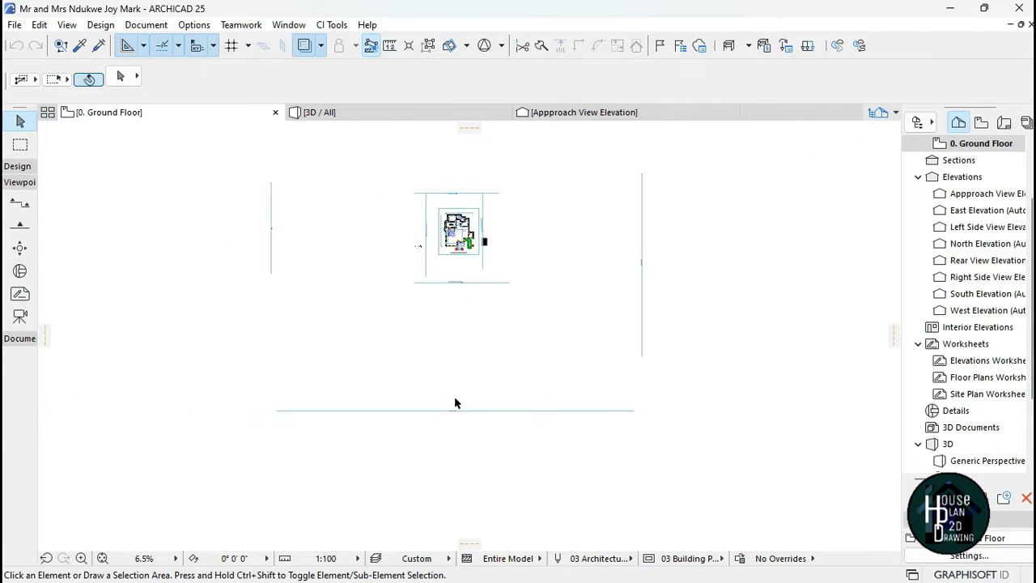
scroll(471, 263, "up", 1)
scroll(427, 301, "up", 5)
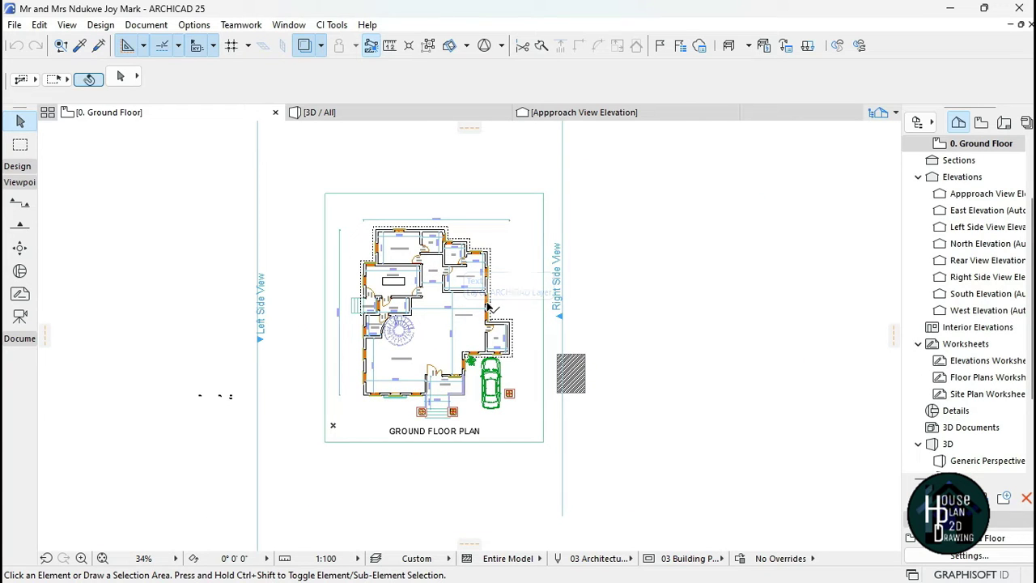
scroll(781, 449, "down", 1)
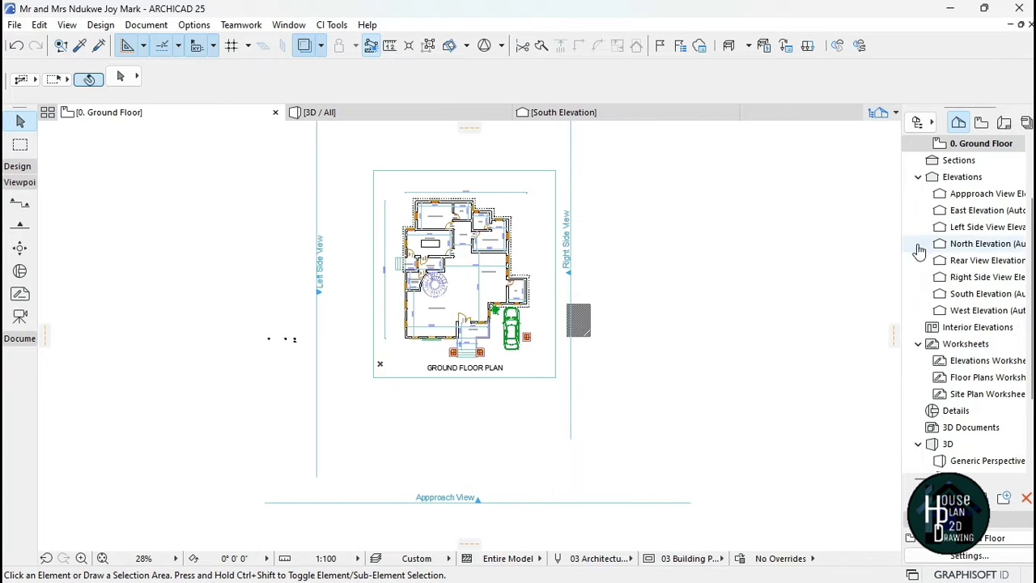
- Open the South Elevation and make the Concrete Facia layer visible
double_click(980, 296)
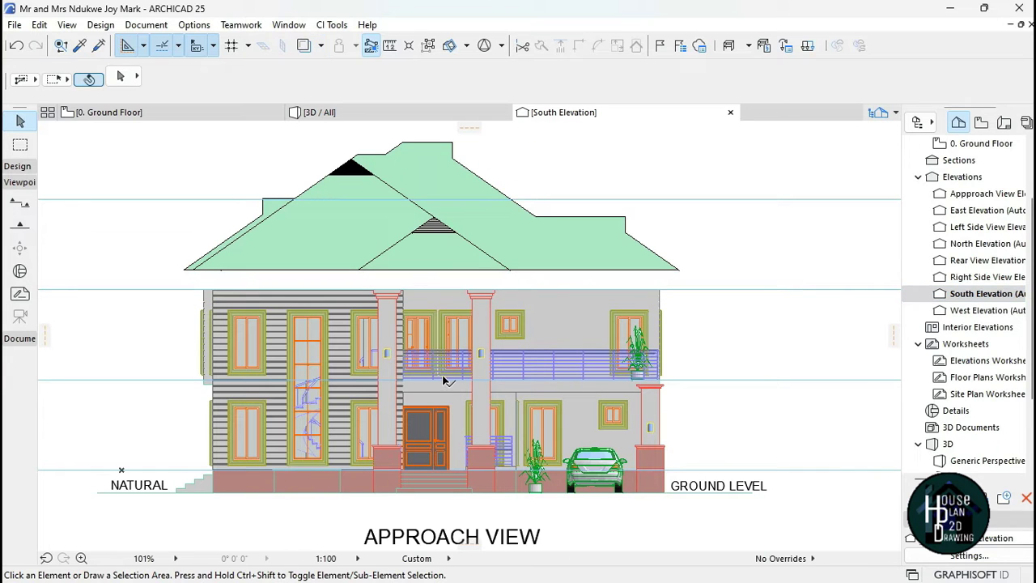
scroll(453, 352, "up", 2)
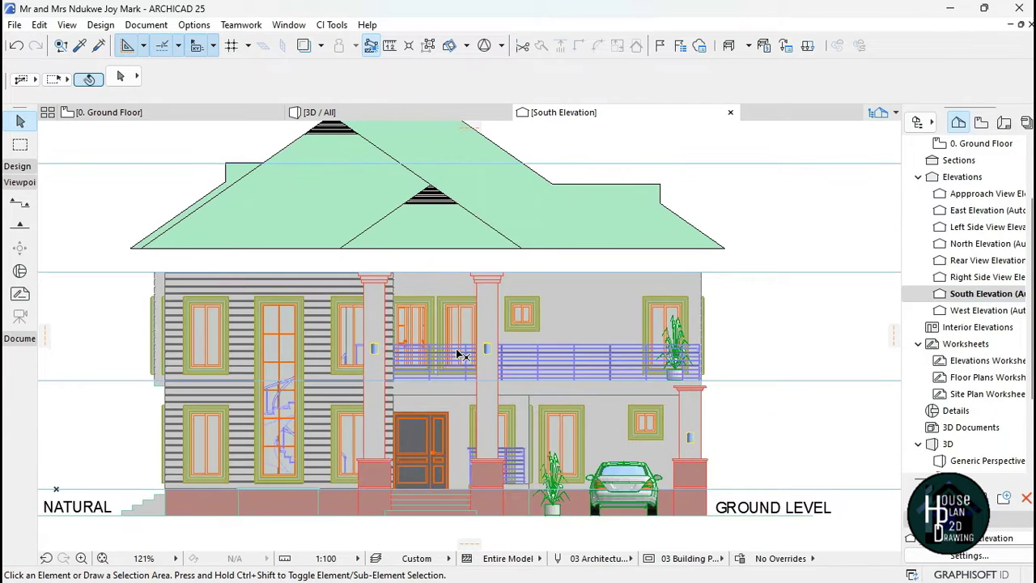
scroll(441, 332, "down", 2)
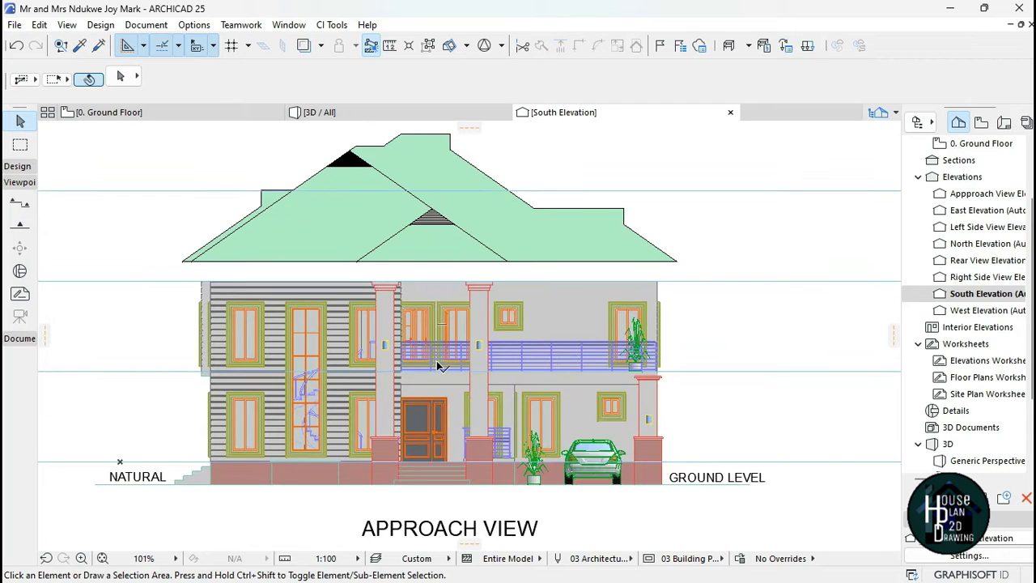
mouse_move(424, 304)
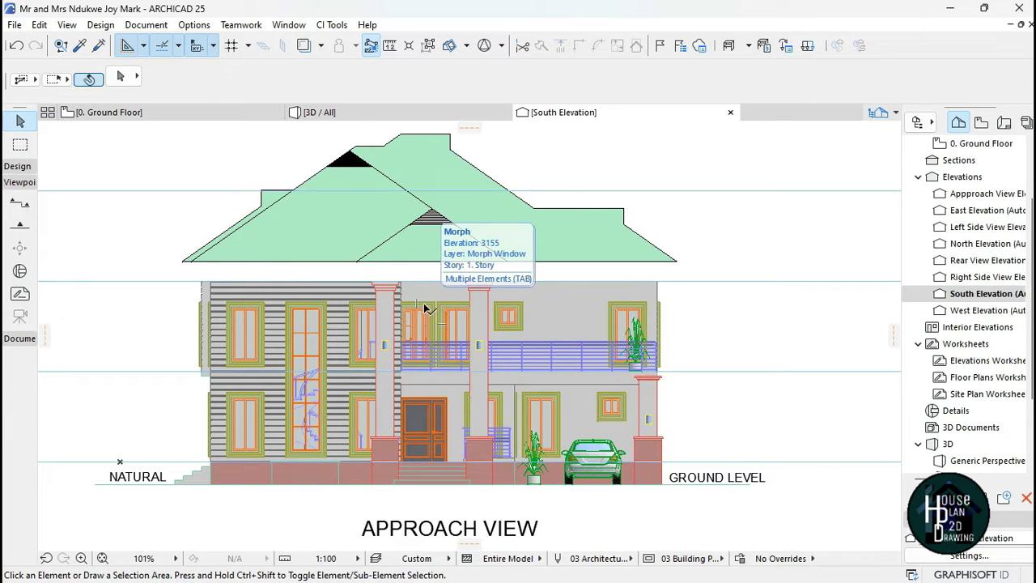
scroll(471, 314, "down", 1)
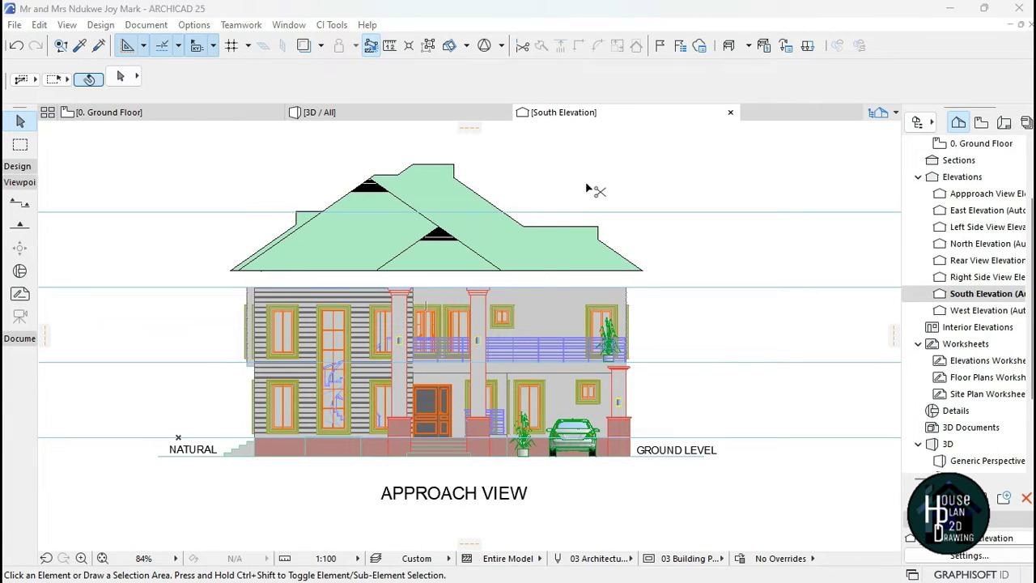
key("ctrl+l")
left_click(510, 146)
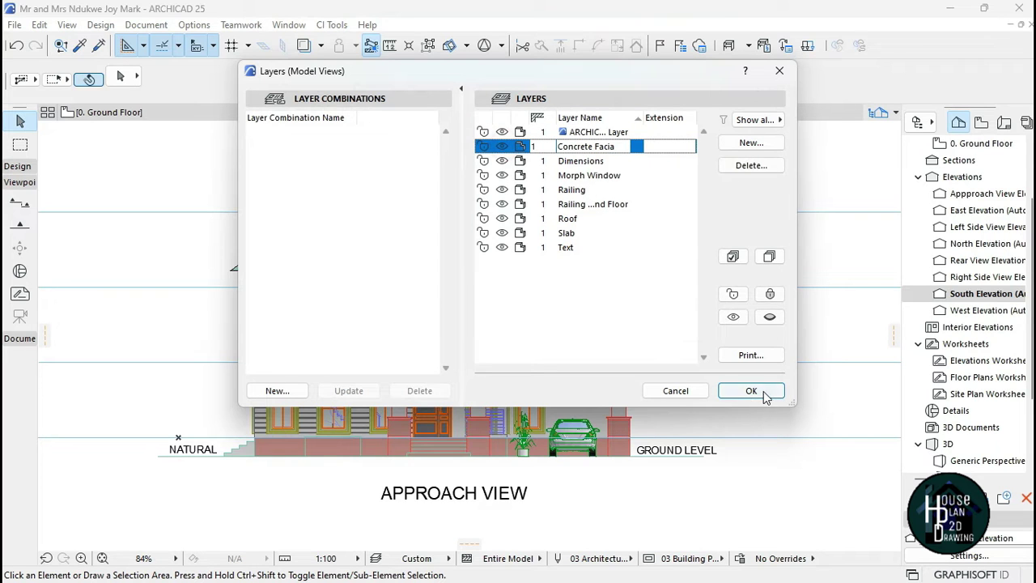
left_click(751, 391)
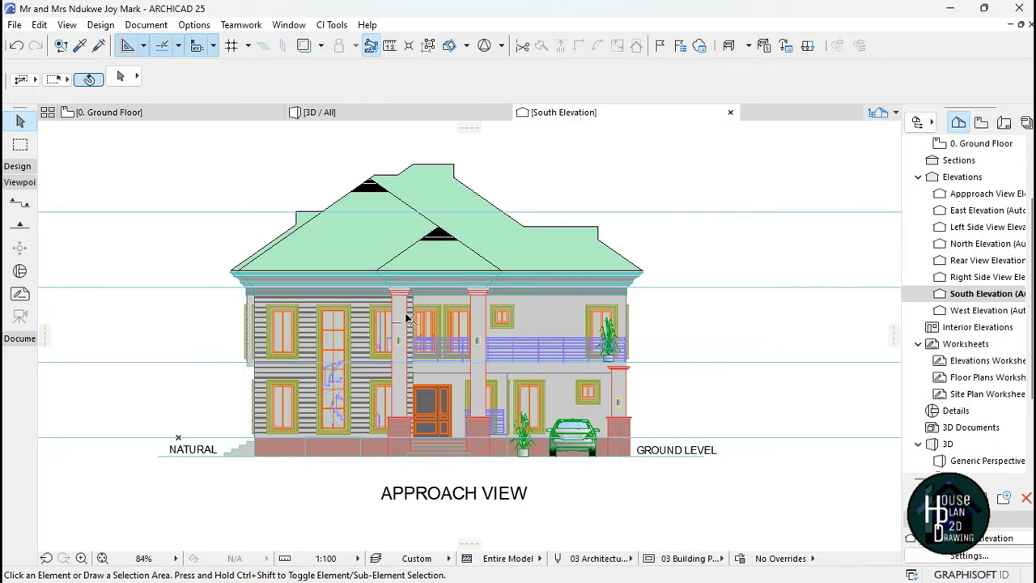
- Compare against the Approach View elevation, then return to the 0. Ground Floor plan
scroll(432, 295, "up", 2)
double_click(983, 194)
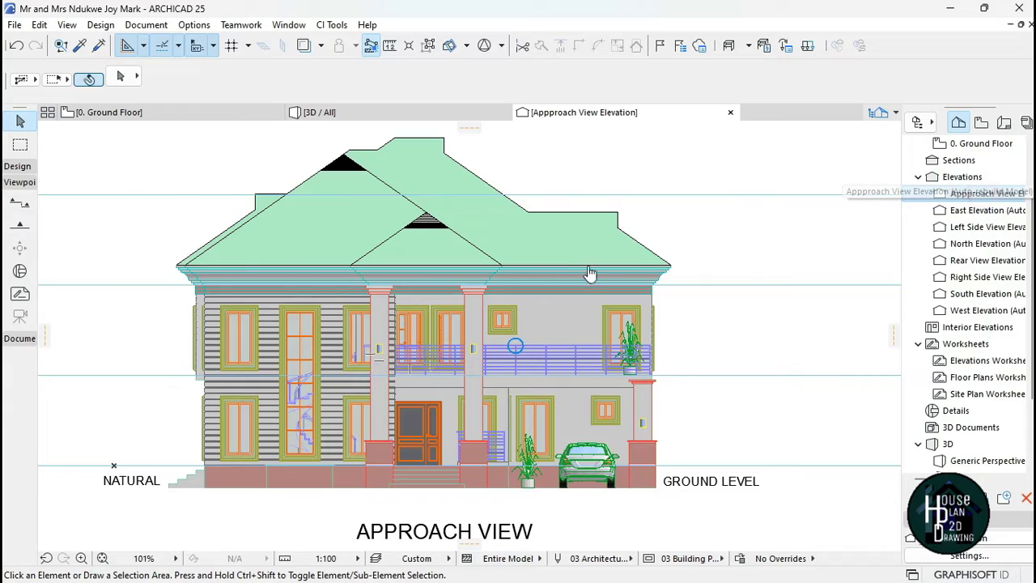
scroll(392, 310, "up", 2)
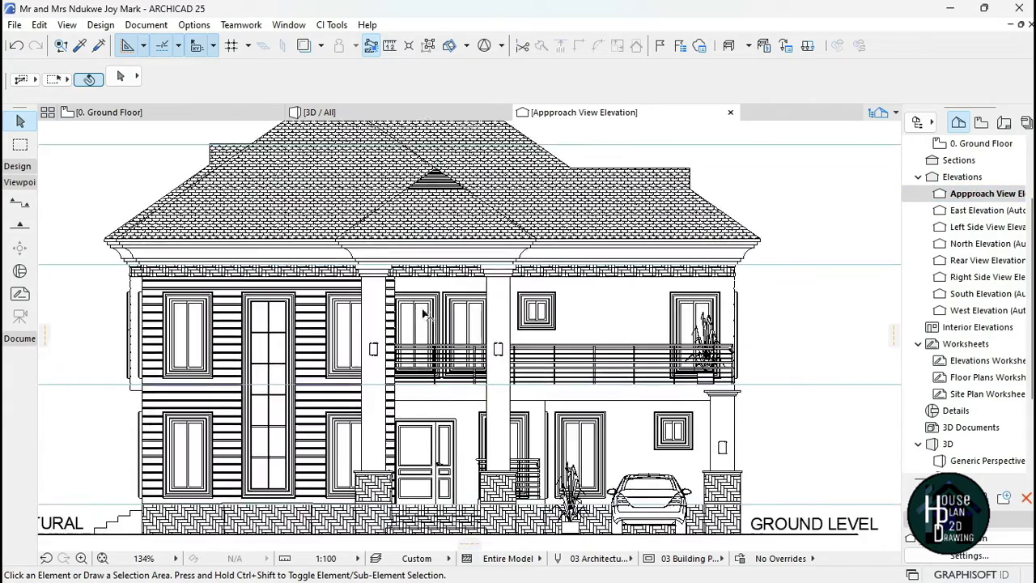
scroll(406, 176, "up", 2)
scroll(413, 166, "down", 2)
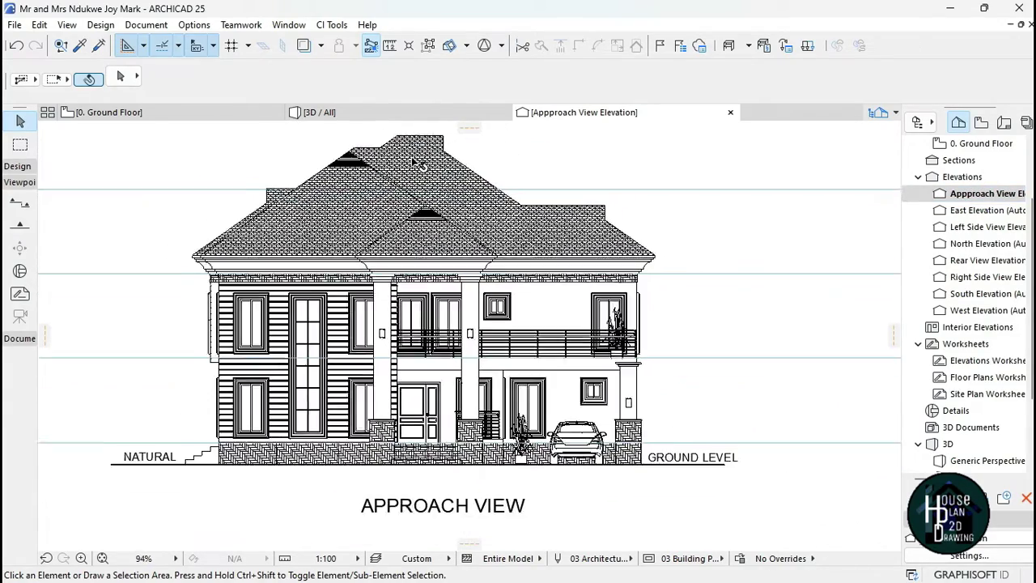
mouse_move(417, 165)
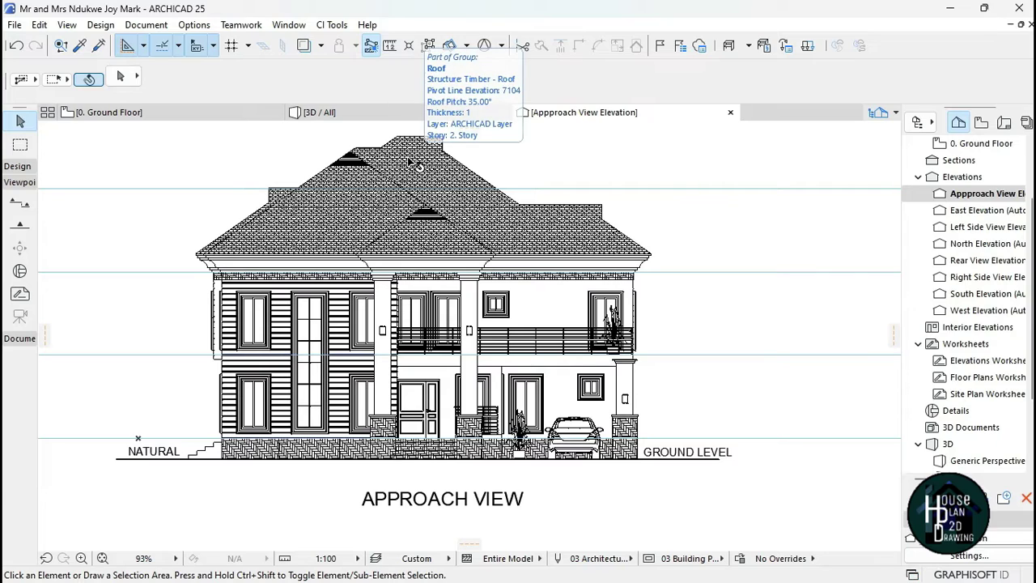
scroll(423, 190, "down", 1)
scroll(428, 214, "up", 1)
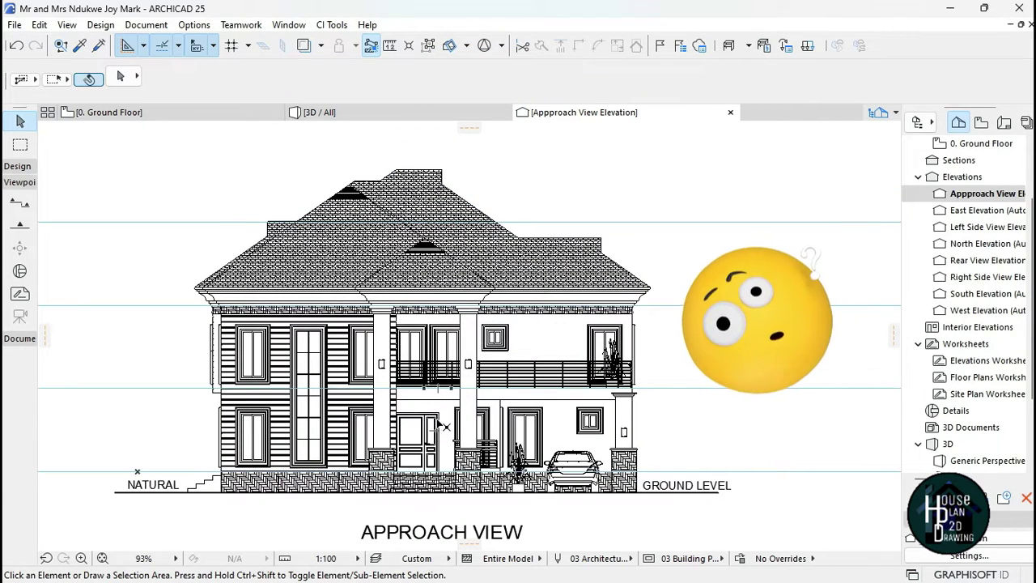
left_click(146, 111)
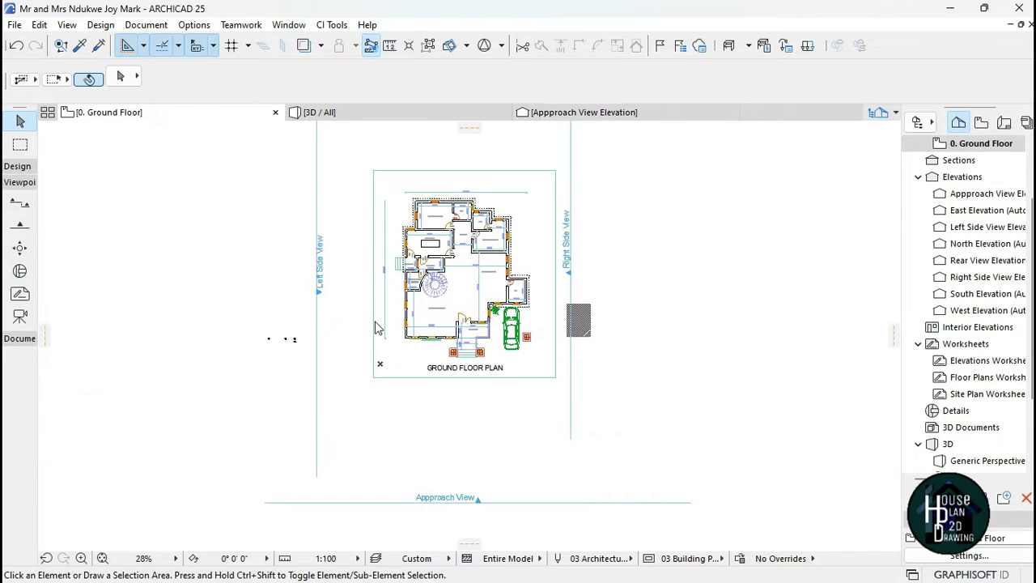
- Select the custom elevation markers, starting with Approach View and Left Side View
scroll(435, 277, "down", 3)
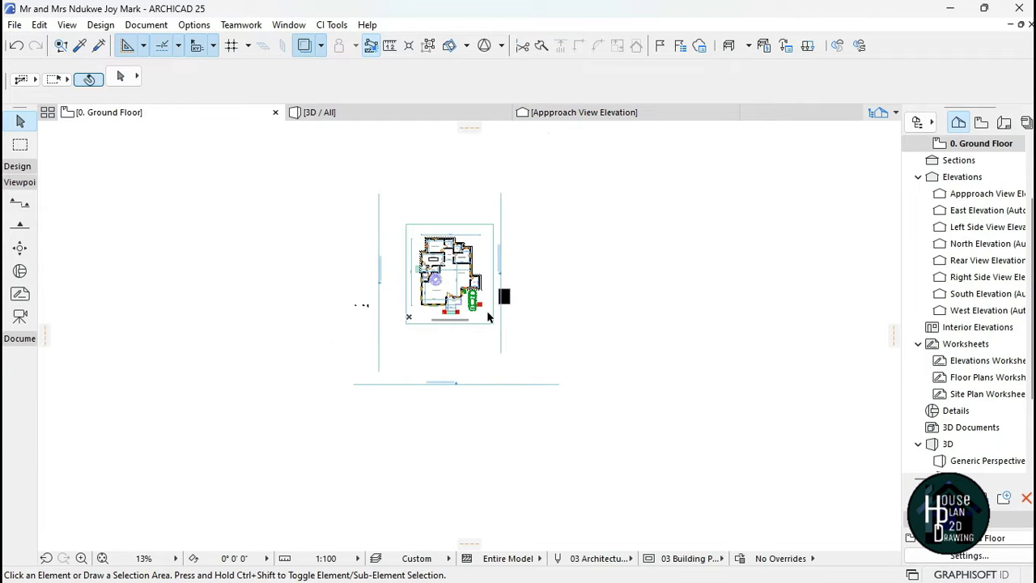
scroll(444, 313, "down", 1)
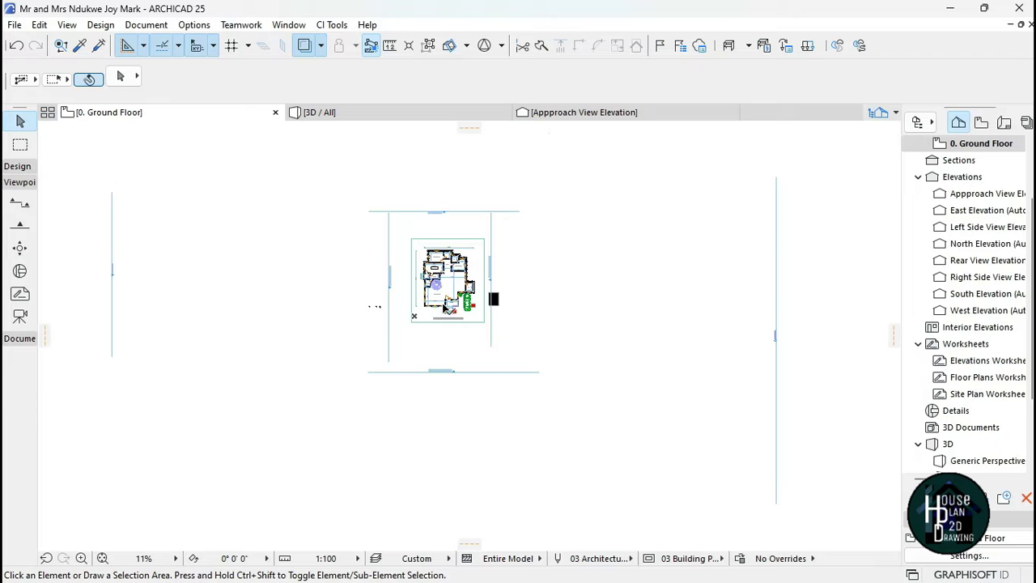
scroll(437, 300, "down", 3)
scroll(436, 296, "down", 2)
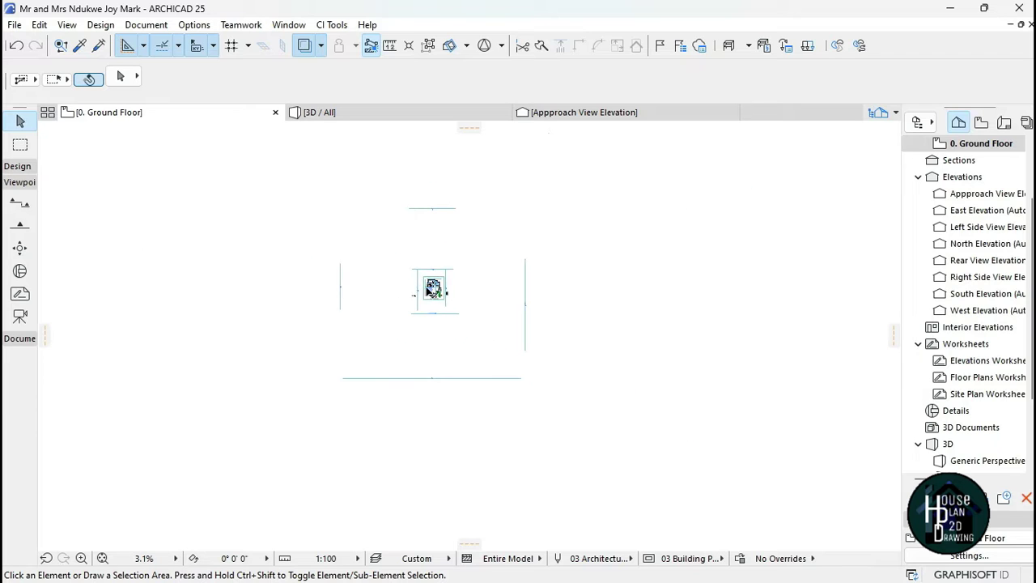
scroll(430, 310, "up", 10)
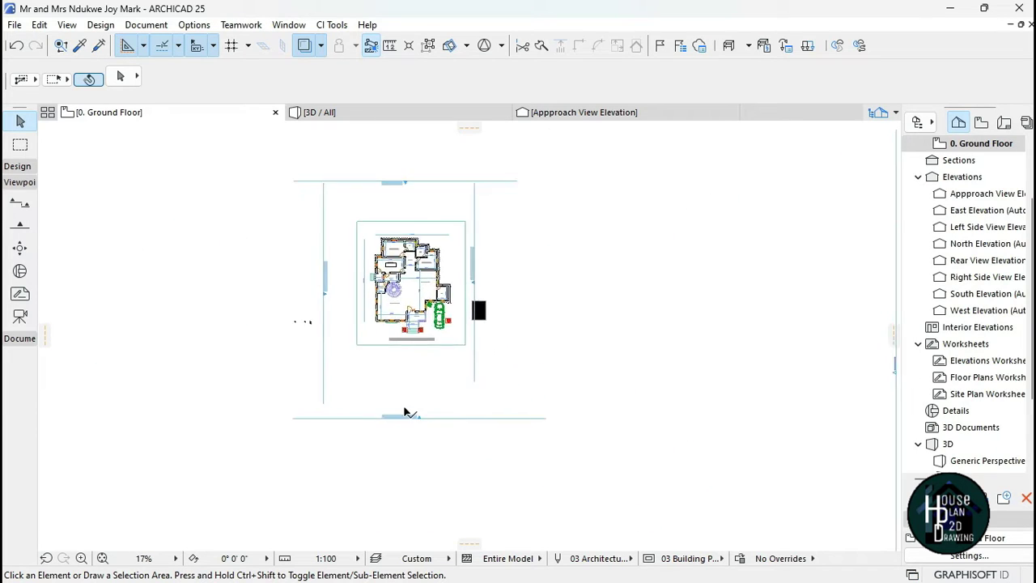
left_click(477, 425)
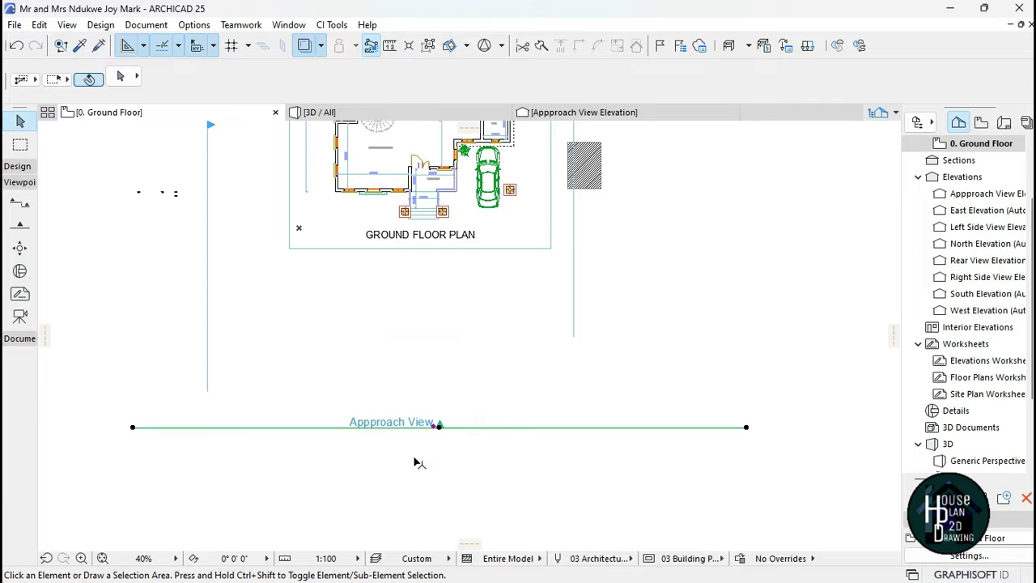
scroll(417, 458, "down", 3)
scroll(356, 299, "up", 2)
left_click(320, 304, "shift")
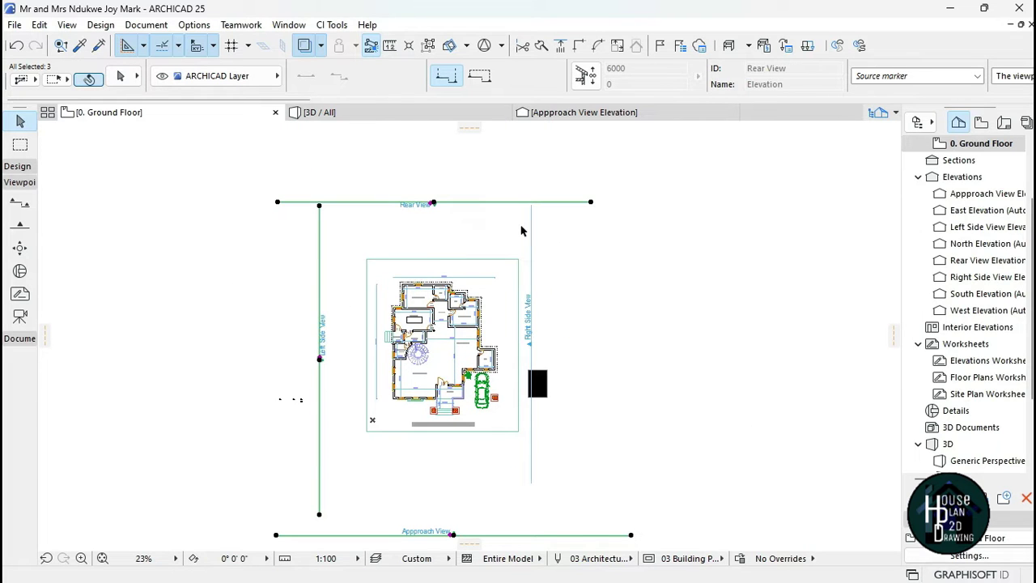
- Delete the selected elevations, confirming both warnings with Delete anyway
right_click(581, 279)
left_click(642, 379)
left_click(616, 221)
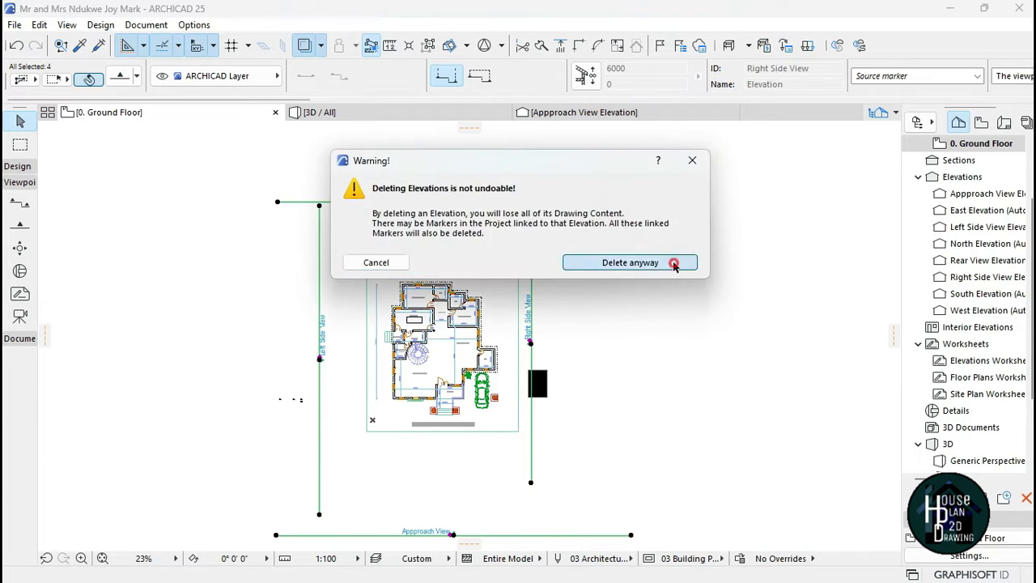
left_click(667, 262)
scroll(452, 232, "down", 5)
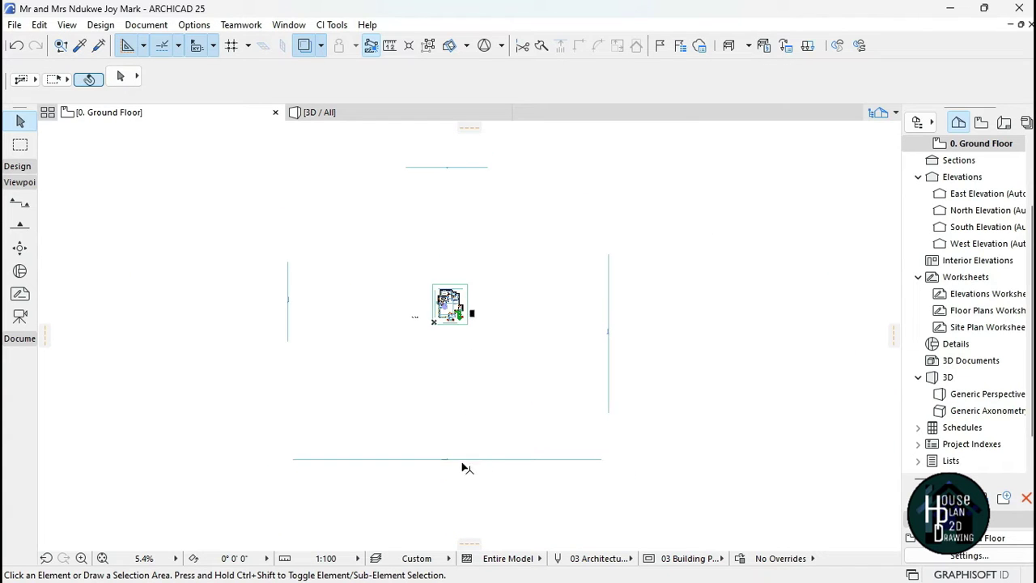
scroll(466, 468, "up", 9)
scroll(450, 443, "down", 8)
- Draw elevation E-01 as a vertical line left of the plan, facing the house, and open it
scroll(454, 314, "up", 7)
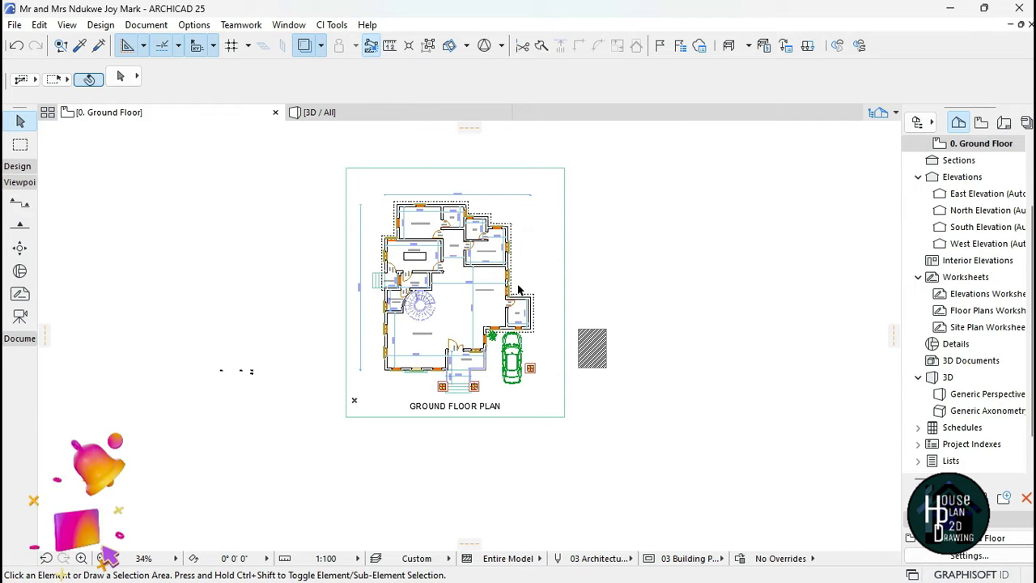
left_click(18, 166)
left_click(18, 166)
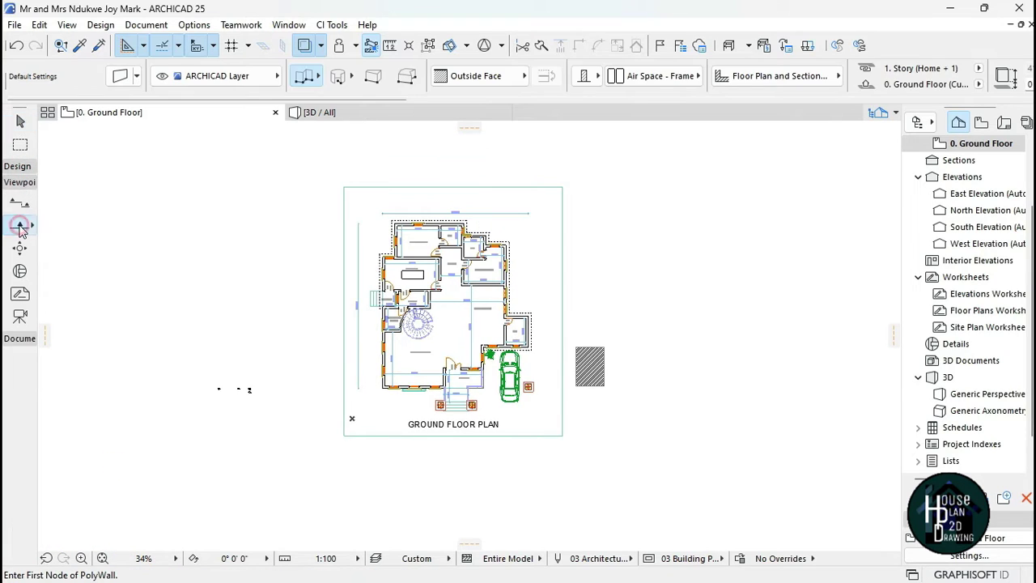
left_click(20, 226)
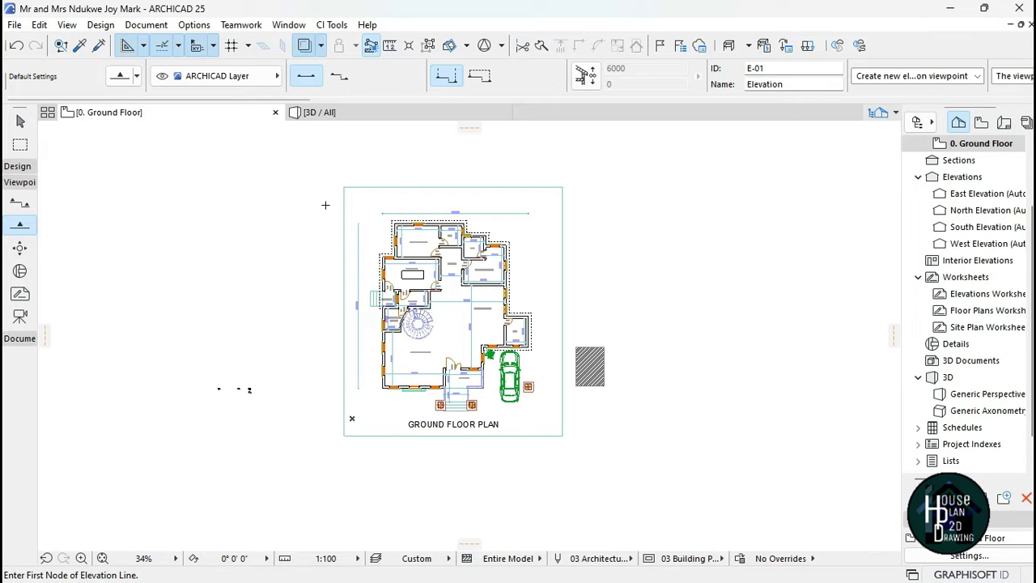
left_click(312, 171)
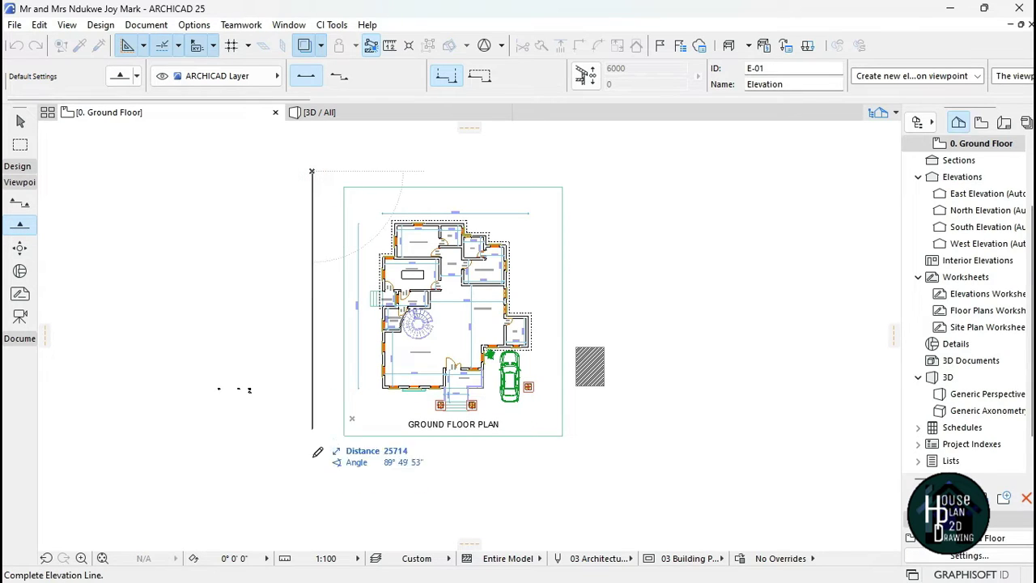
left_click(312, 485)
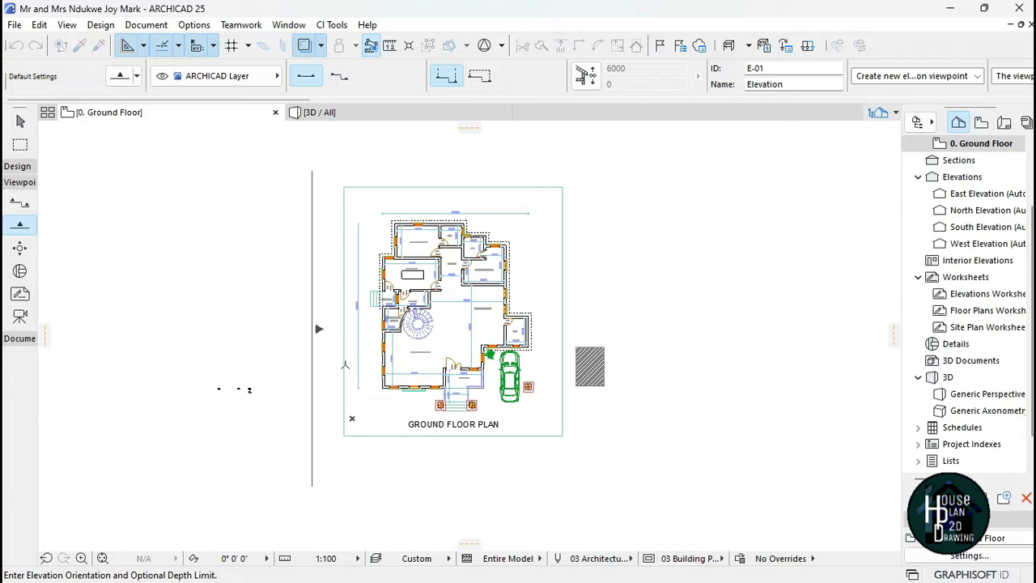
left_click(330, 365)
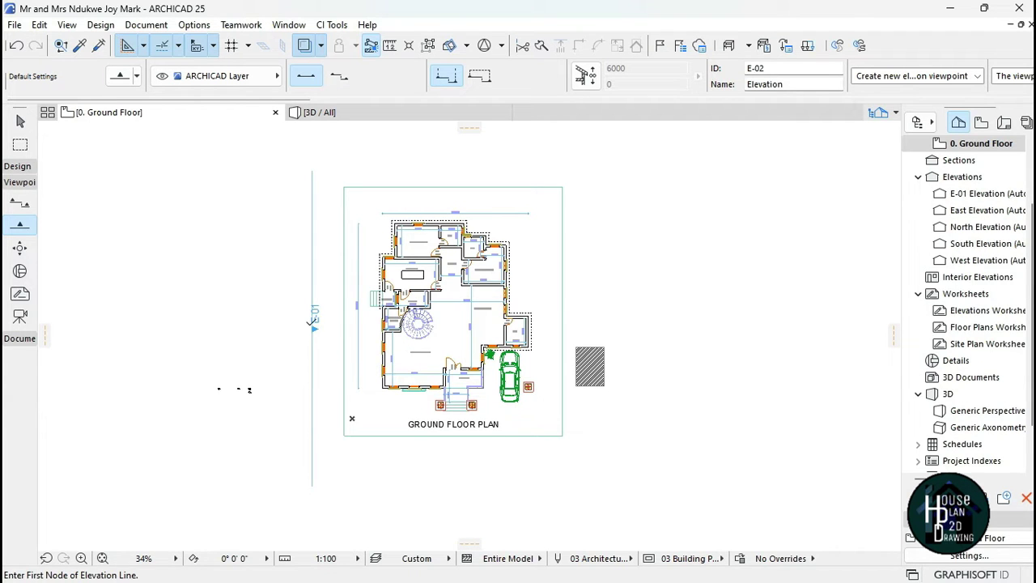
scroll(312, 322, "up", 3)
scroll(317, 312, "down", 3)
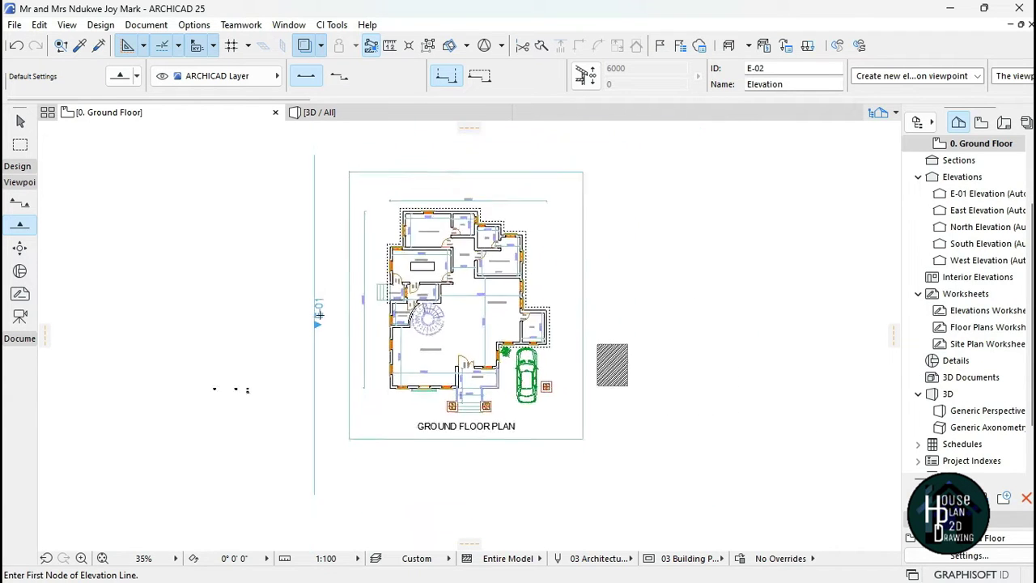
left_click(977, 196)
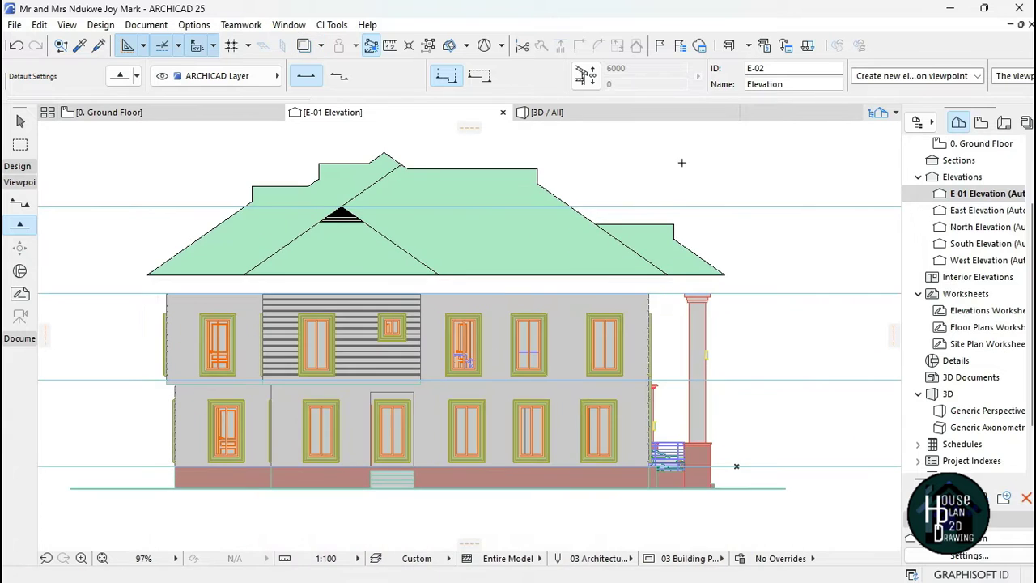
- Check the E-01 elevation's layer settings and close the Layers dialog
key("ctrl+l")
left_click(750, 390)
key("Escape")
scroll(441, 364, "up", 1)
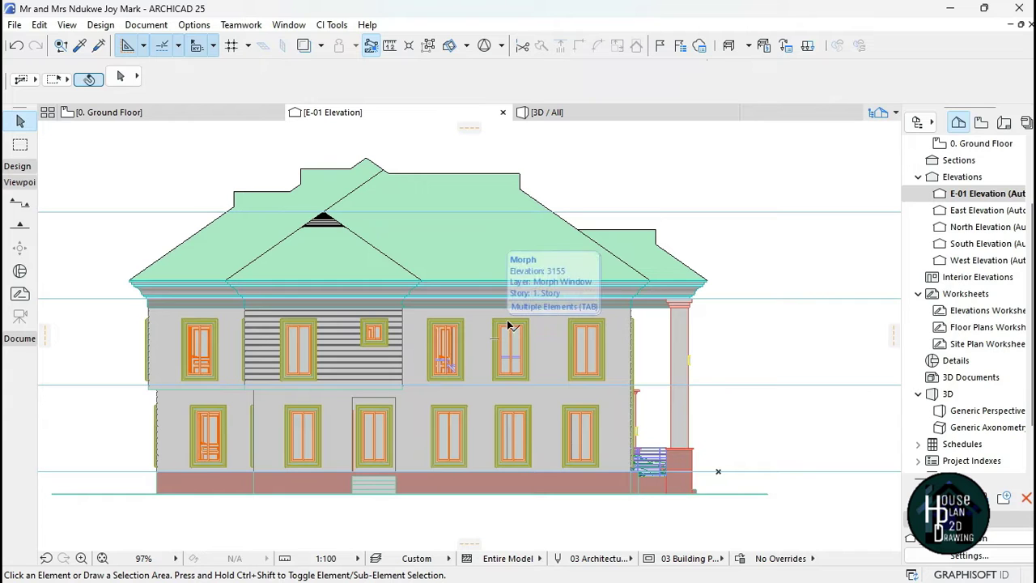
- Open South Elevation in a new tab, compare it with E-01, then return to the ground floor
right_click(986, 243)
left_click(881, 272)
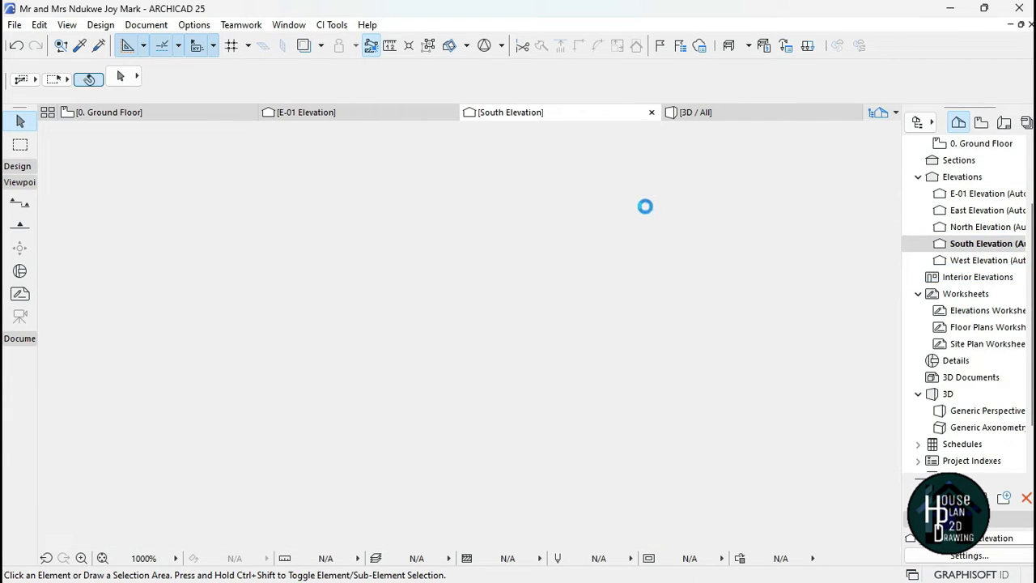
scroll(360, 348, "down", 2)
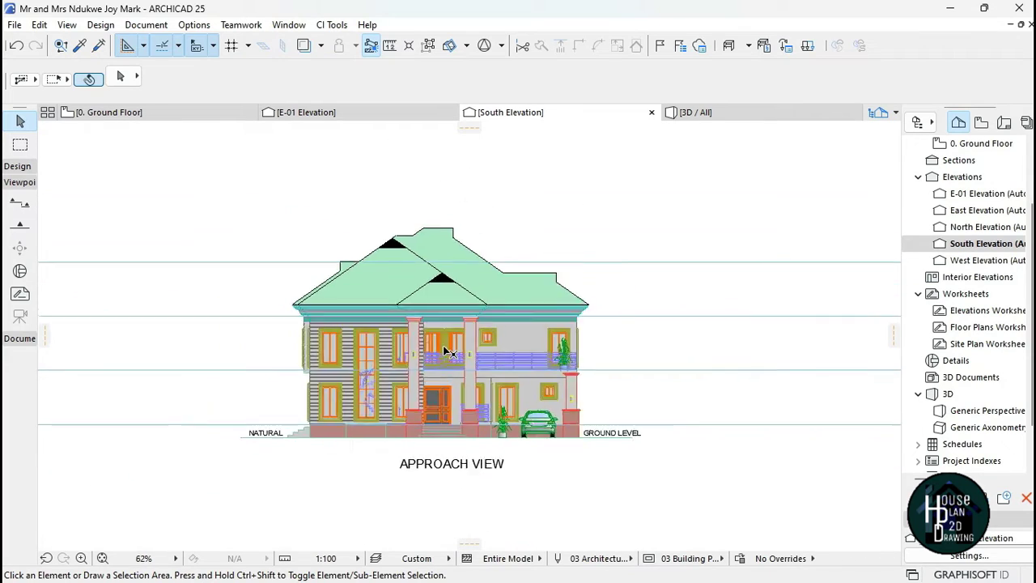
scroll(451, 343, "up", 4)
scroll(443, 348, "down", 2)
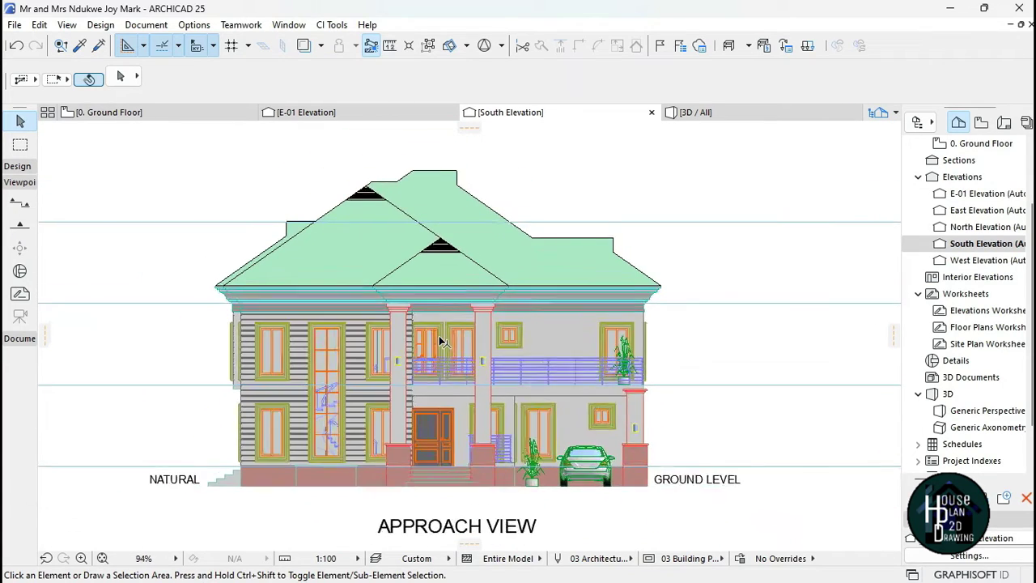
scroll(441, 343, "up", 1)
left_click(359, 116)
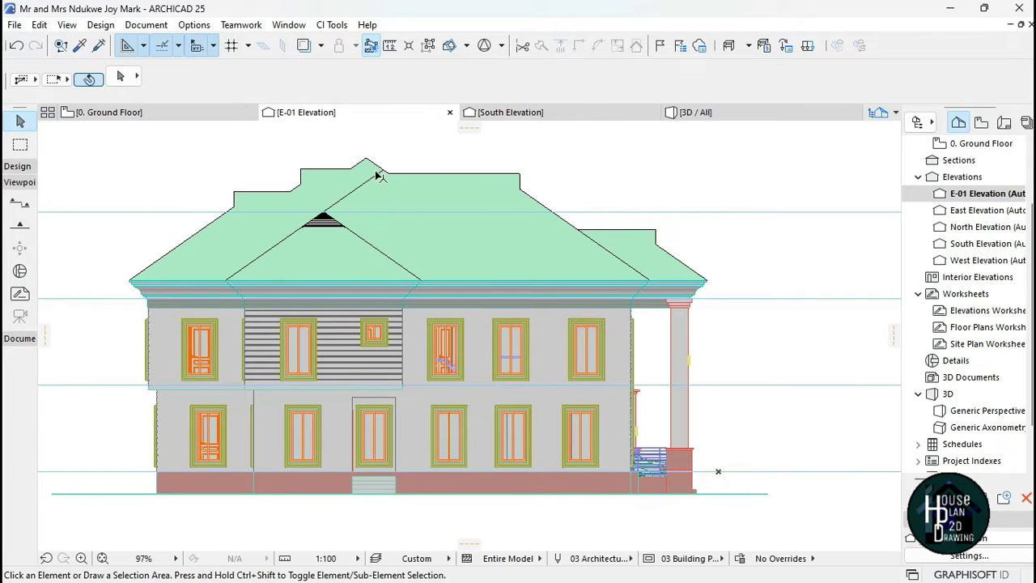
left_click(146, 114)
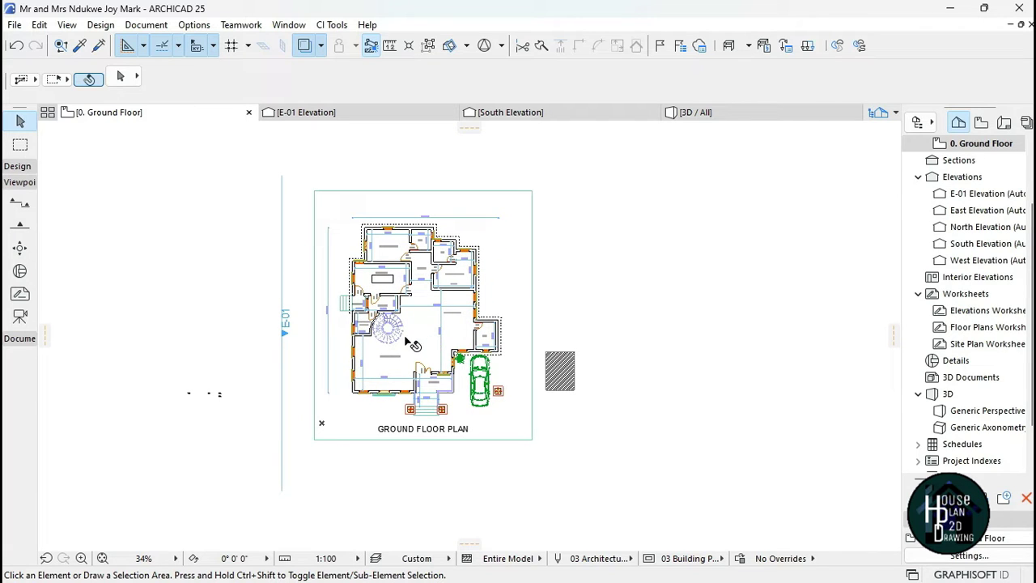
- Pick up E-01's settings and draw an elevation across the top of the plan facing the house
left_click(282, 263, "alt")
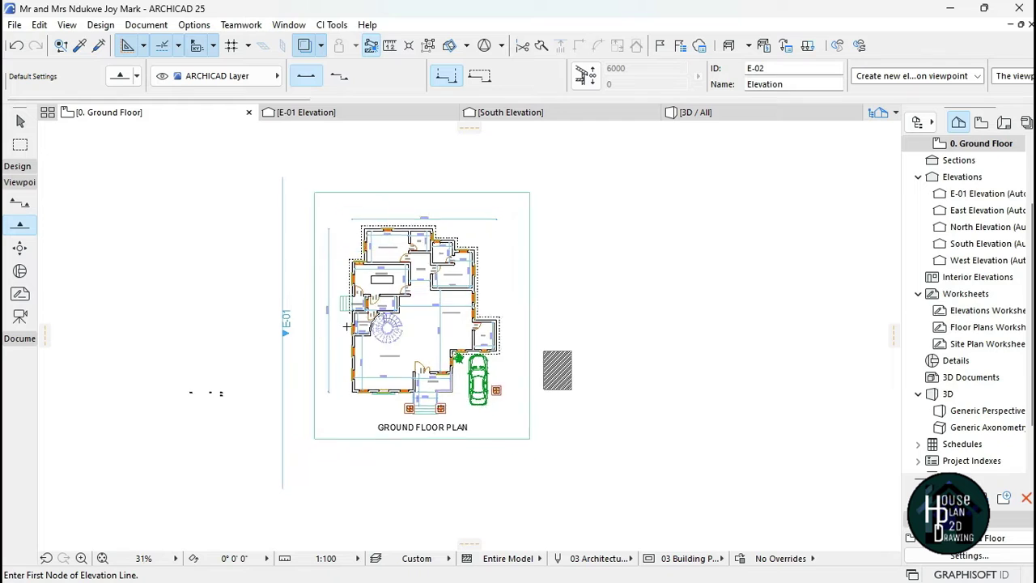
scroll(332, 263, "down", 2)
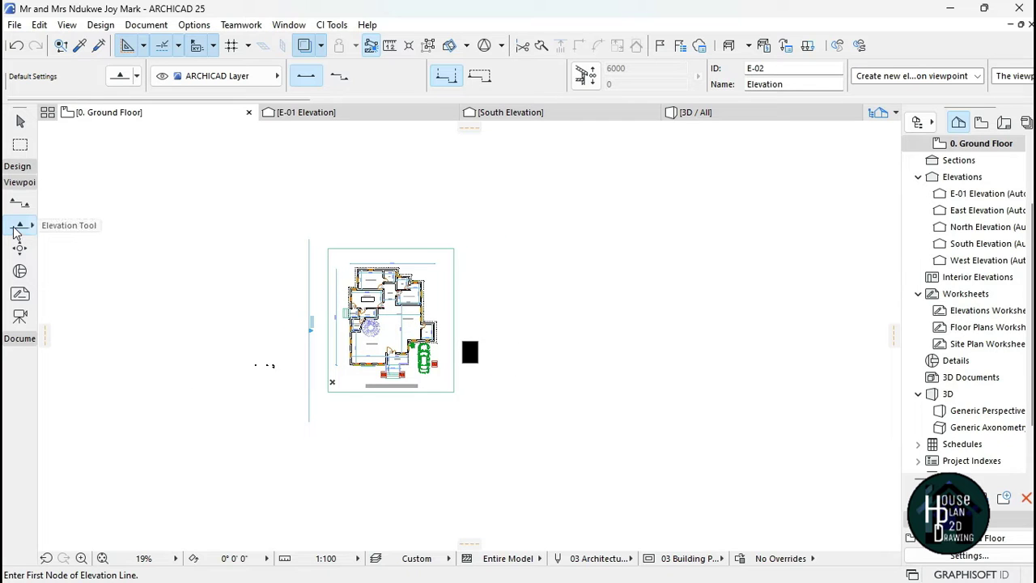
left_click(309, 219)
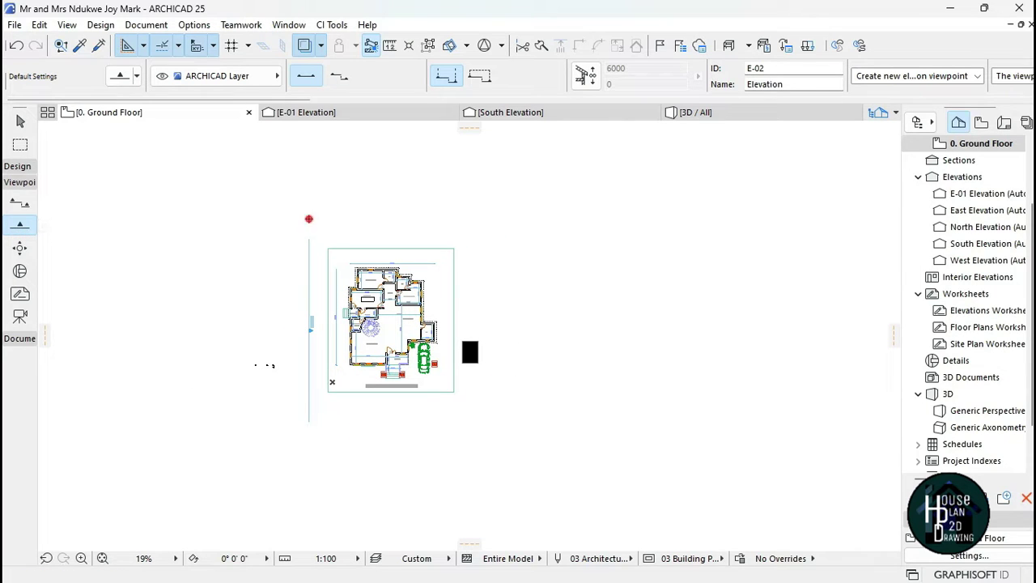
left_click(485, 218)
left_click(480, 257)
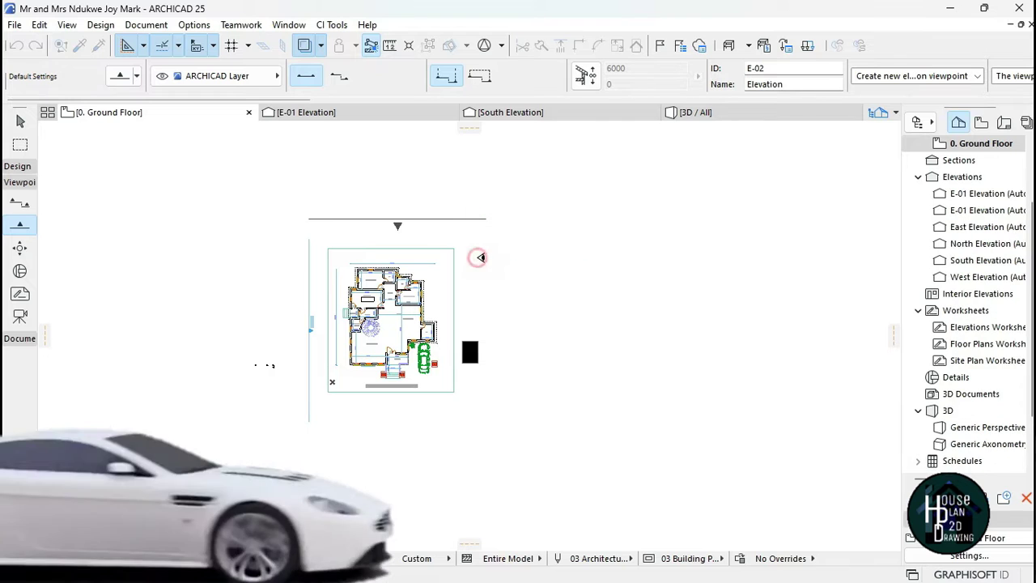
- Draw elevations along the right and bottom sides of the plan, each facing the house
left_click(502, 237)
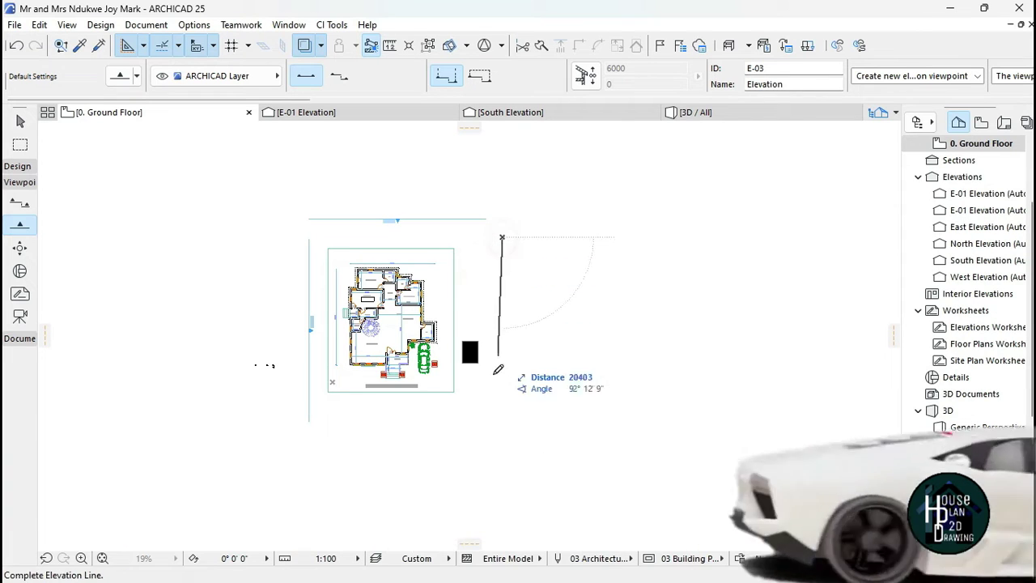
left_click(501, 421)
left_click(475, 416)
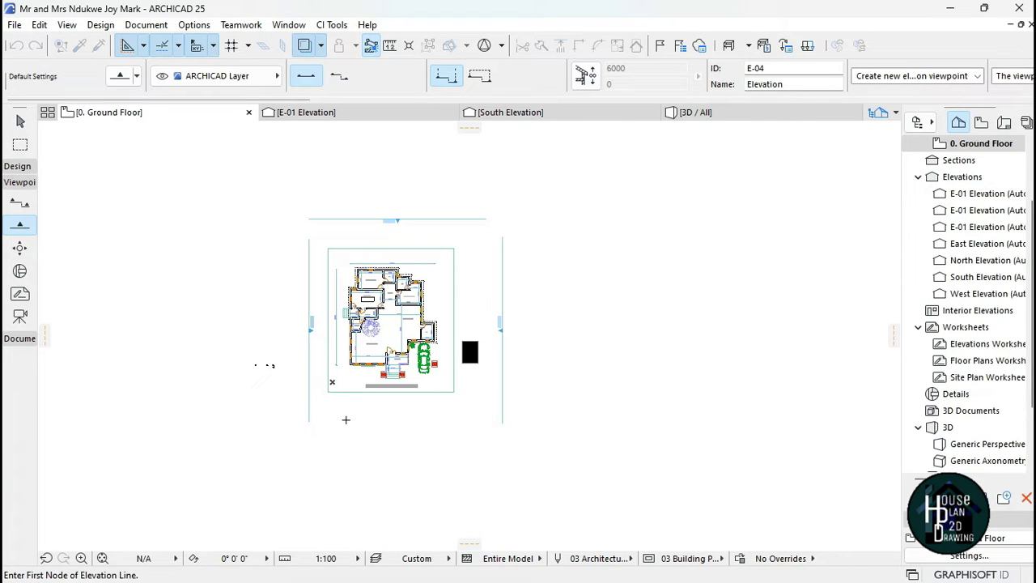
left_click(315, 417)
left_click(484, 418)
left_click(459, 415)
scroll(384, 381, "up", 2)
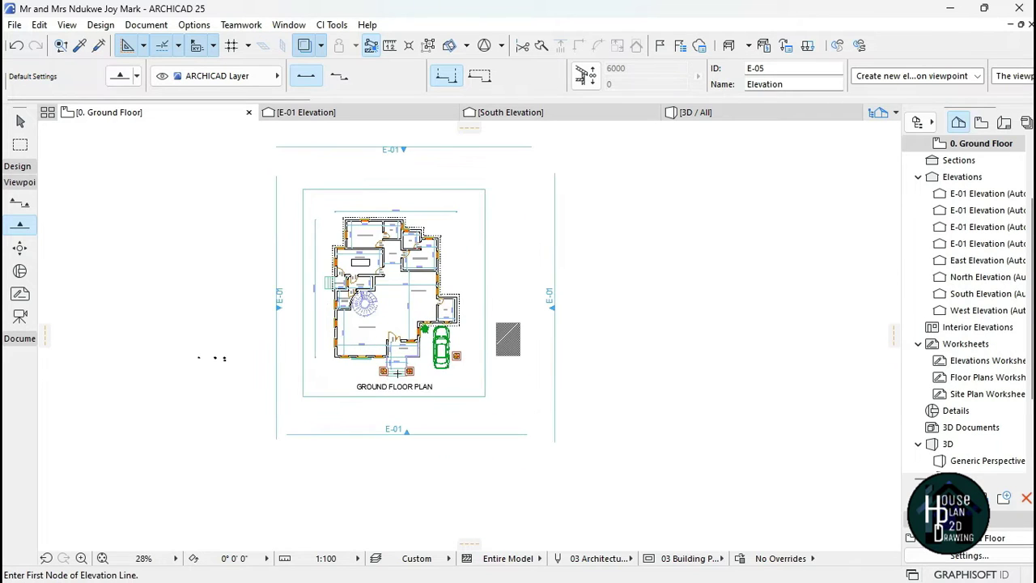
key("Escape")
middle_click_drag(411, 361, 408, 377)
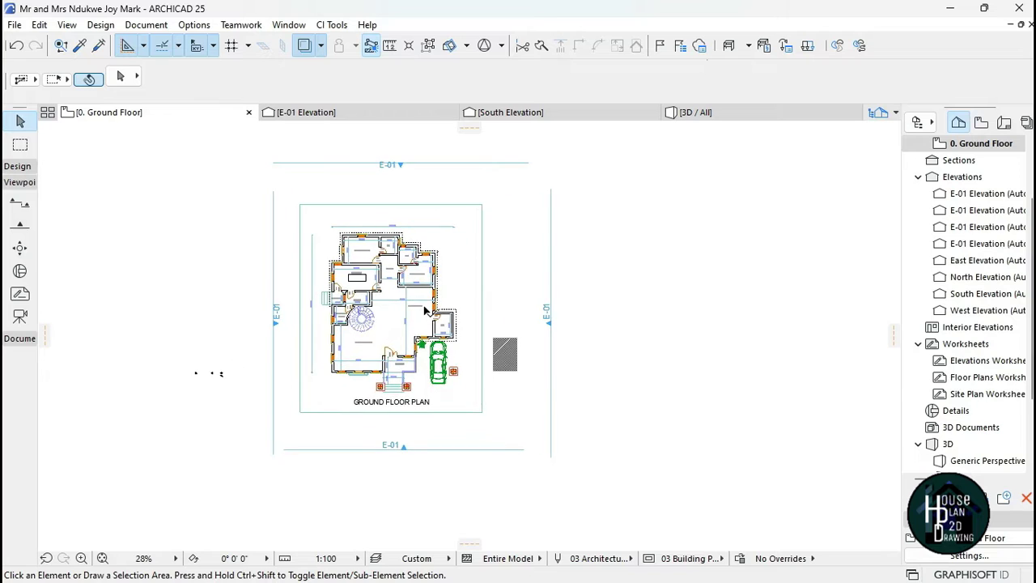
- Set the bottom elevation marker's Info Box ID from E-01 to 'Approach View'
scroll(394, 465, "up", 2)
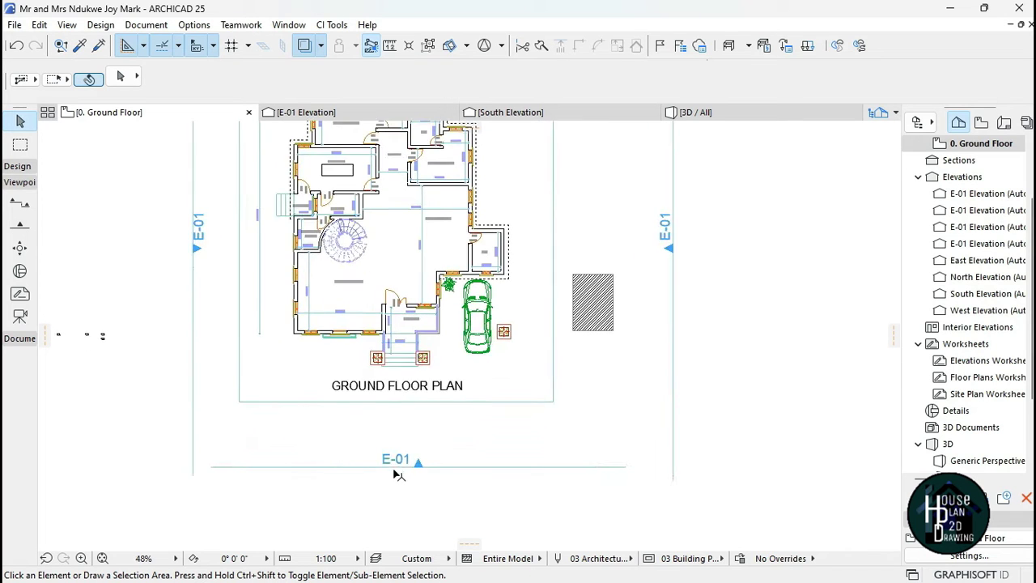
scroll(404, 484, "down", 1)
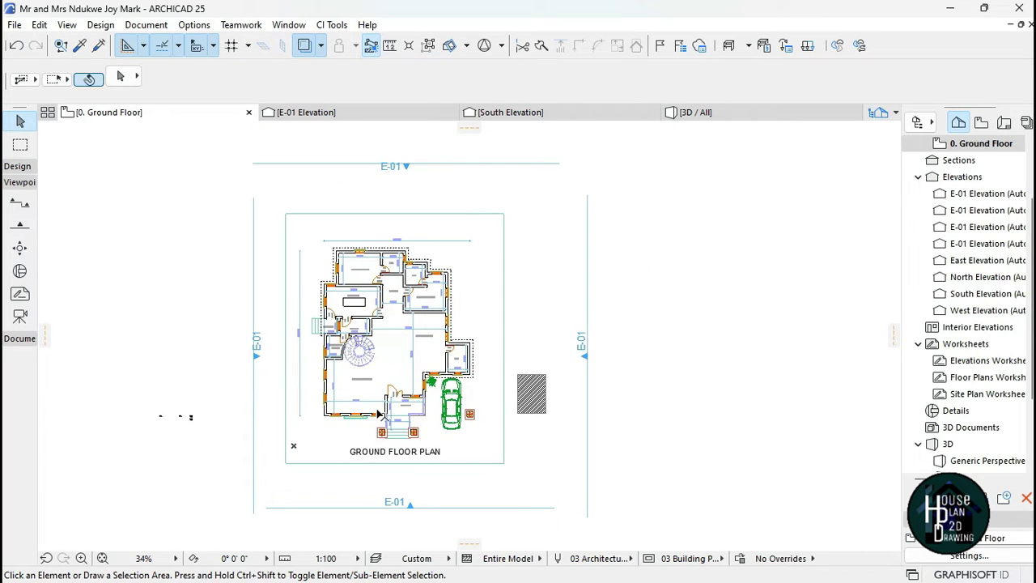
middle_click_drag(379, 415, 371, 389)
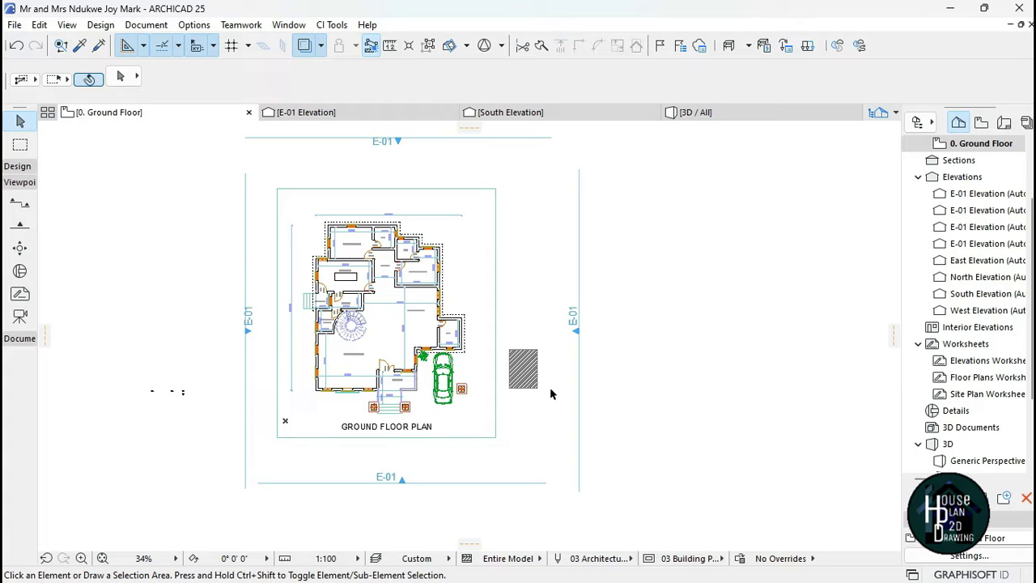
scroll(384, 461, "up", 2)
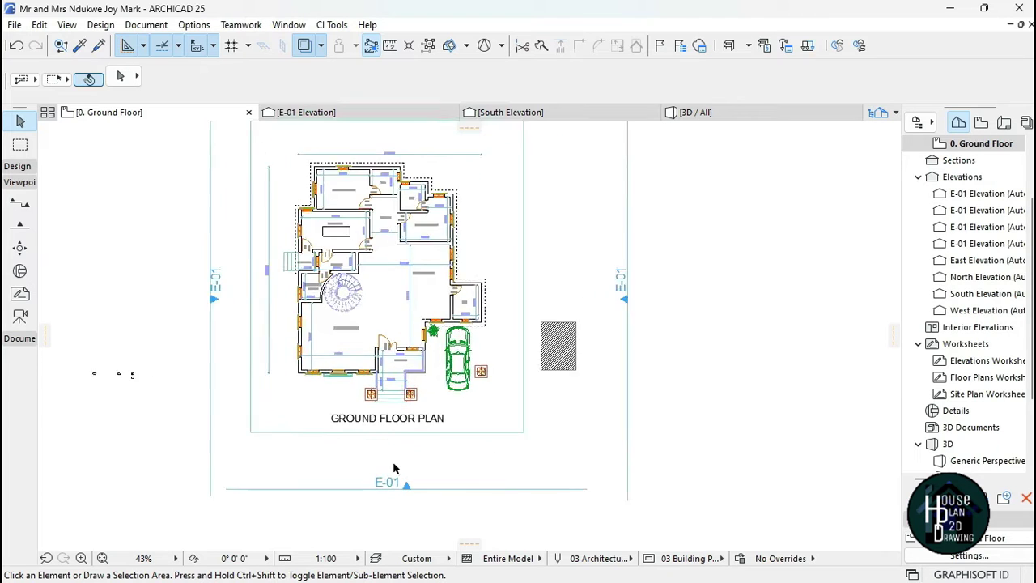
left_click(441, 494)
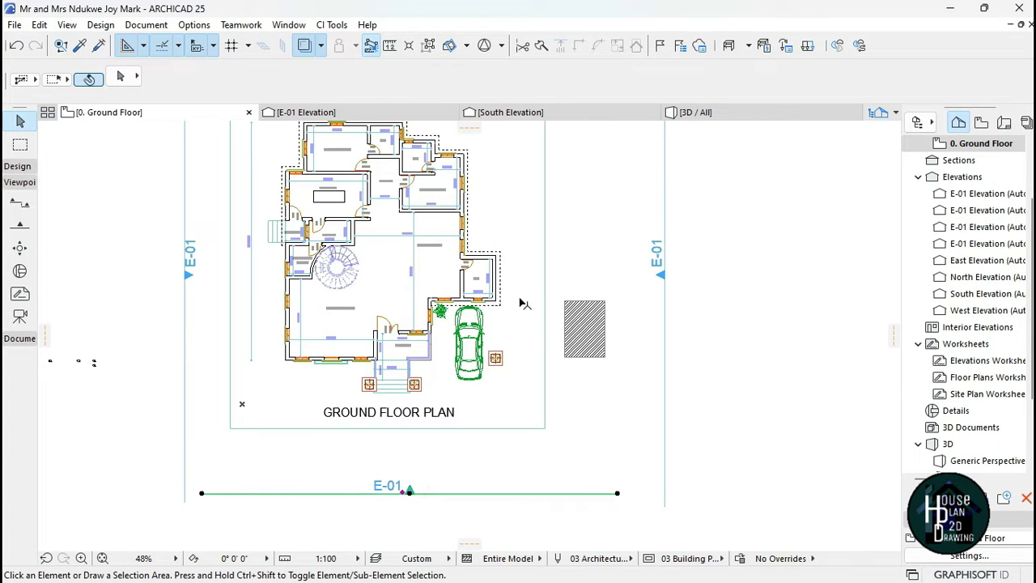
left_click(757, 69)
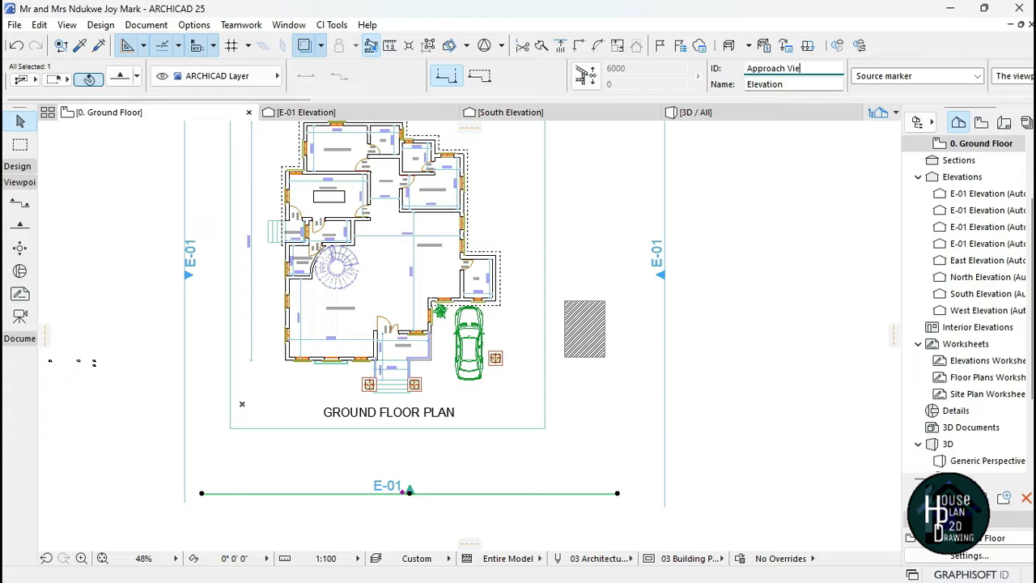
left_click(548, 445)
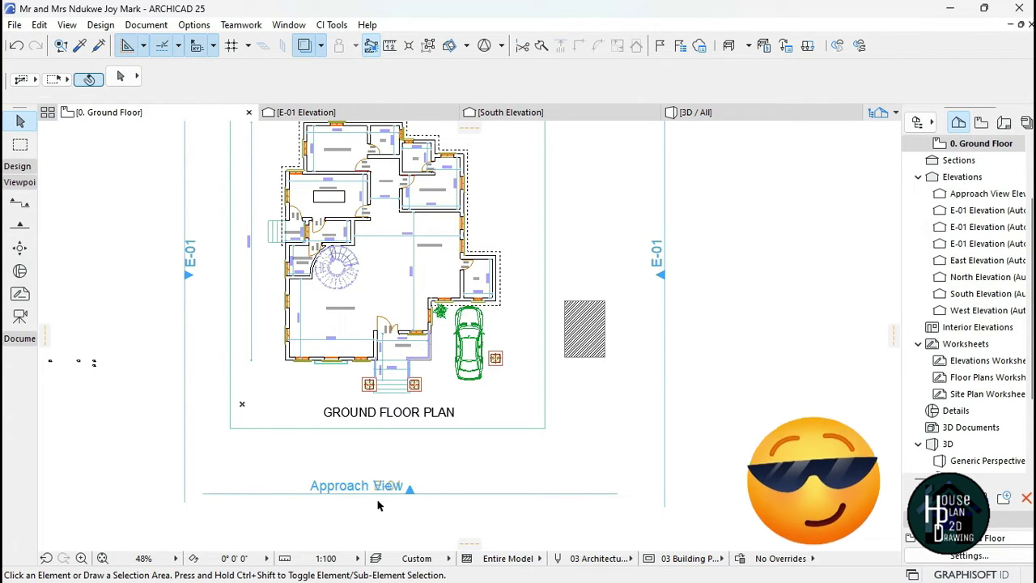
scroll(377, 482, "up", 3)
scroll(384, 500, "down", 4)
- Rename the left and right markers to 'Left Side View' and 'Right Side View'
left_click(219, 370)
left_click(229, 292)
left_click(776, 68)
type("Left Side View")
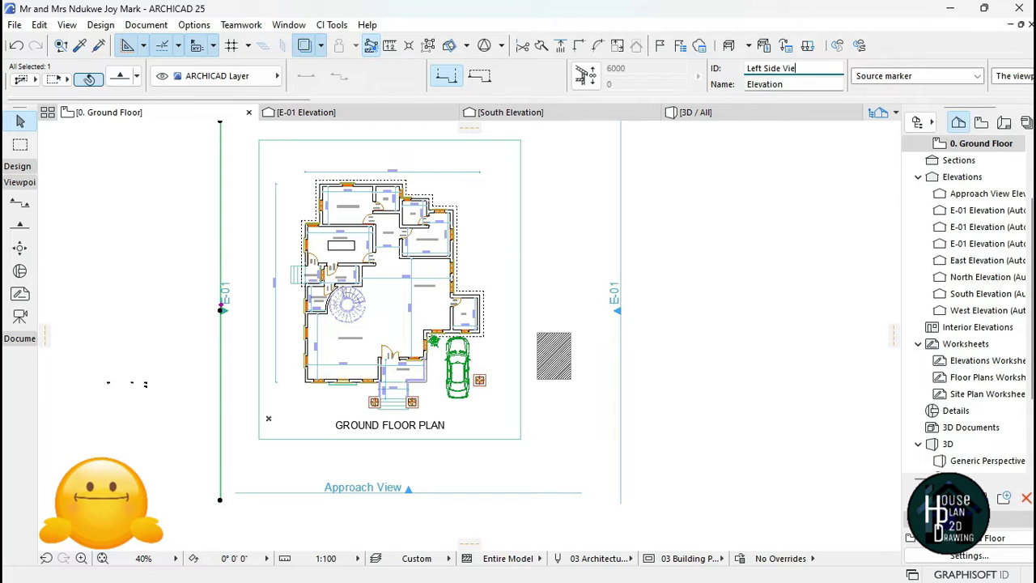
left_click(539, 277)
left_click(620, 245)
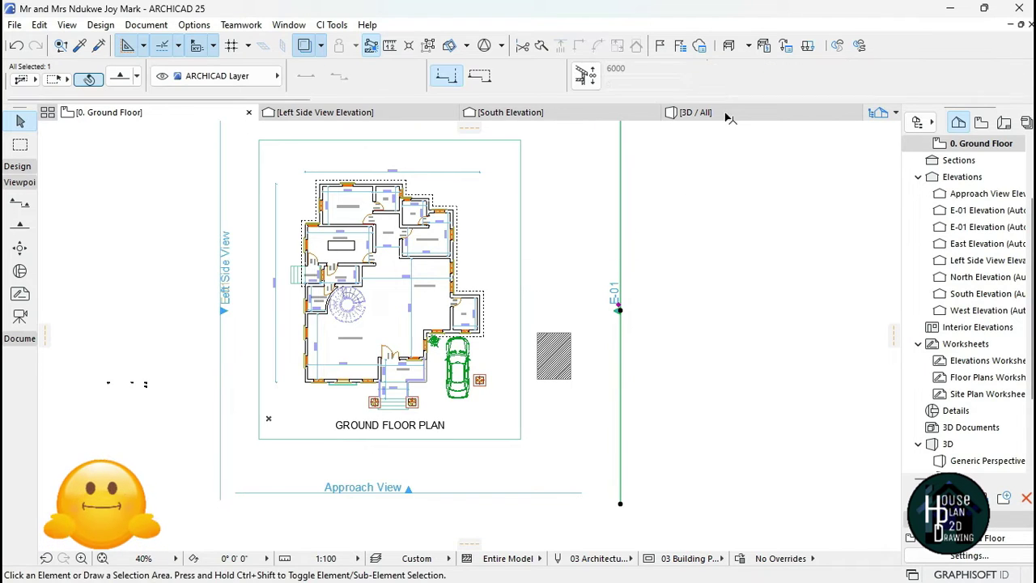
left_click(756, 68)
type("Ri")
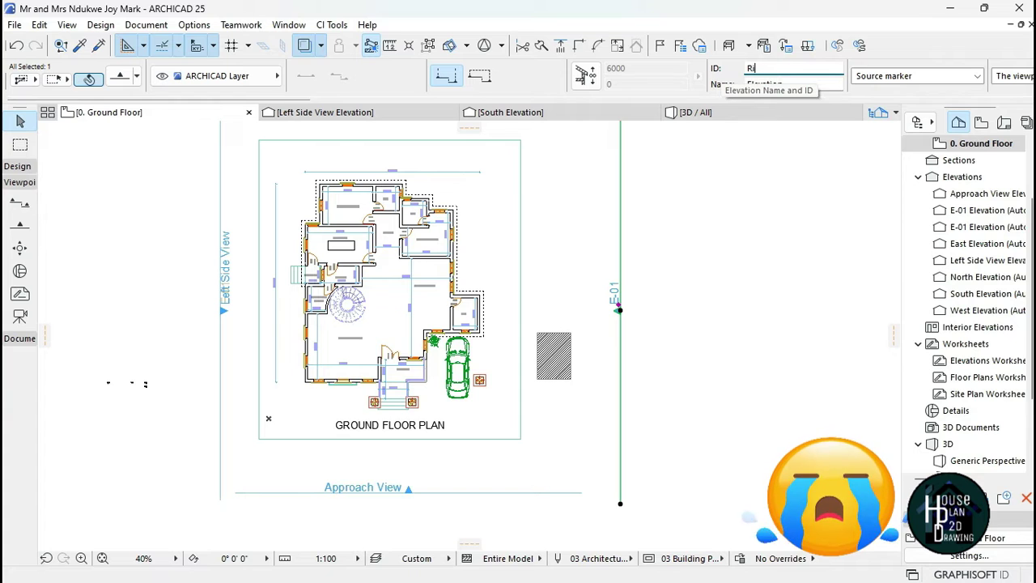
type("ght Side View")
left_click(712, 236)
- Rename the top marker to 'Rear View' and open the Approach View elevation
scroll(448, 374, "down", 3)
scroll(437, 236, "up", 3)
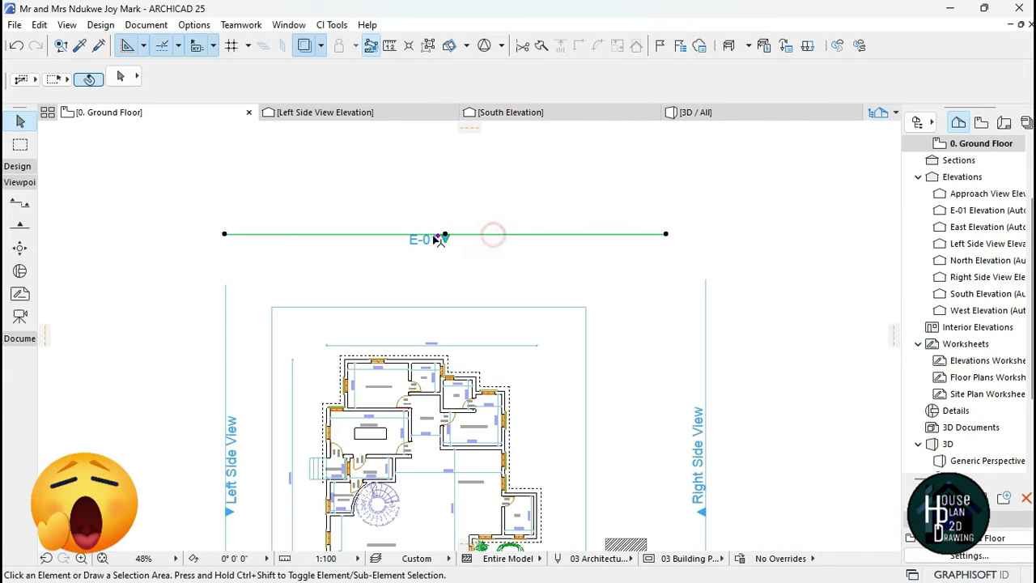
left_click(444, 235)
left_click(738, 68)
type("Rear")
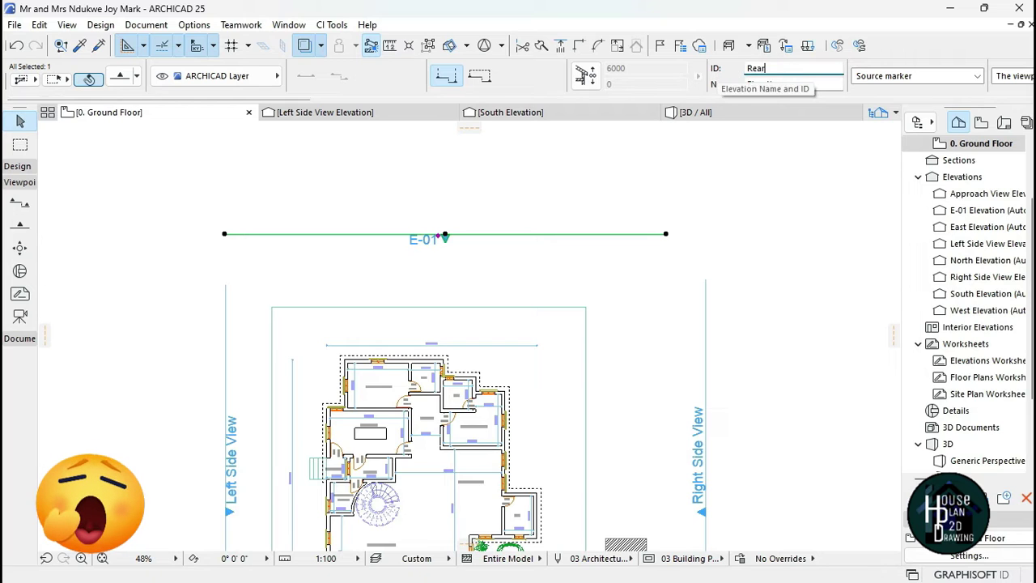
type(" View")
left_click(700, 324)
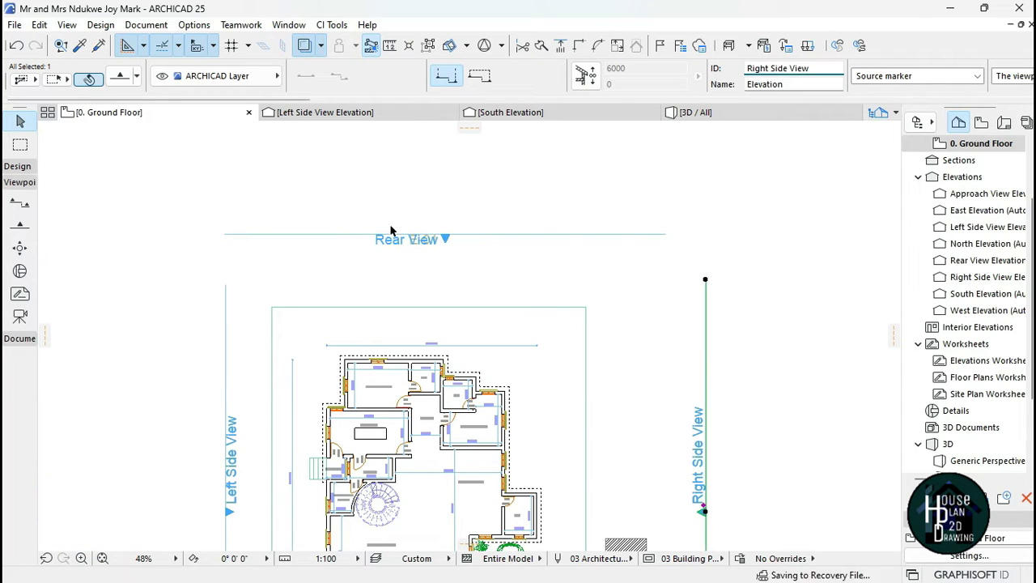
scroll(388, 215, "down", 5)
scroll(412, 421, "up", 5)
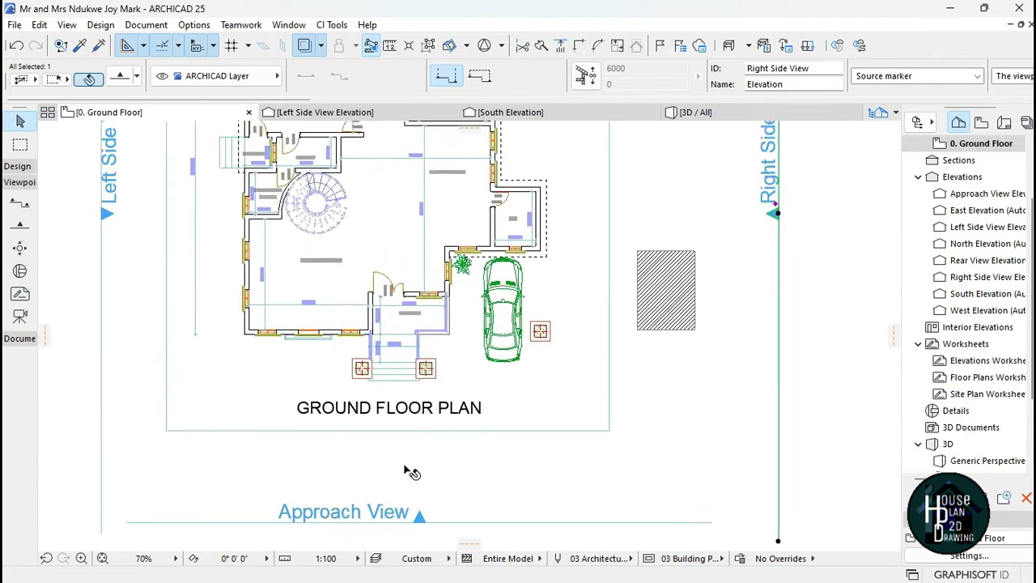
middle_click_drag(397, 467, 440, 494)
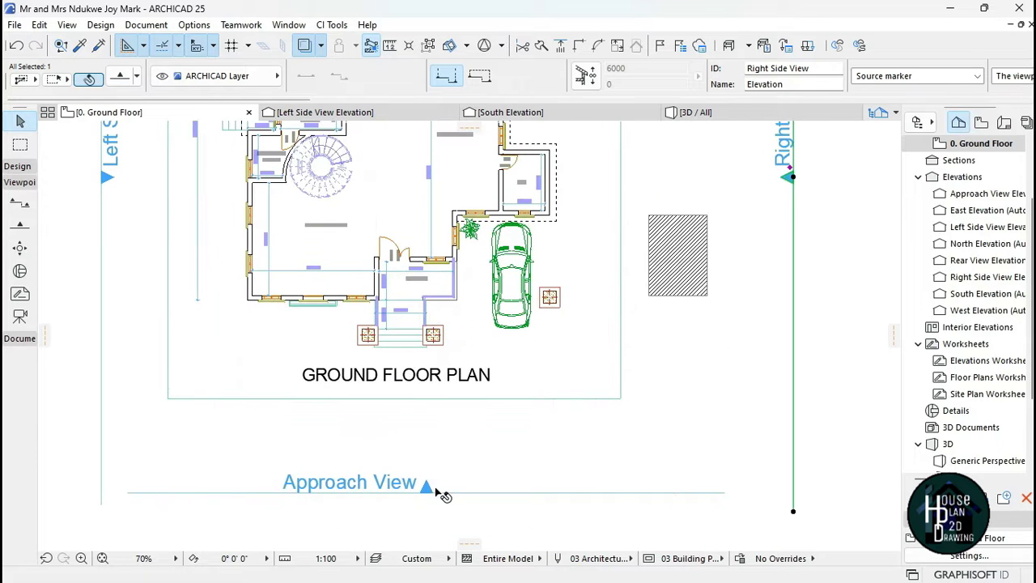
left_click(970, 194)
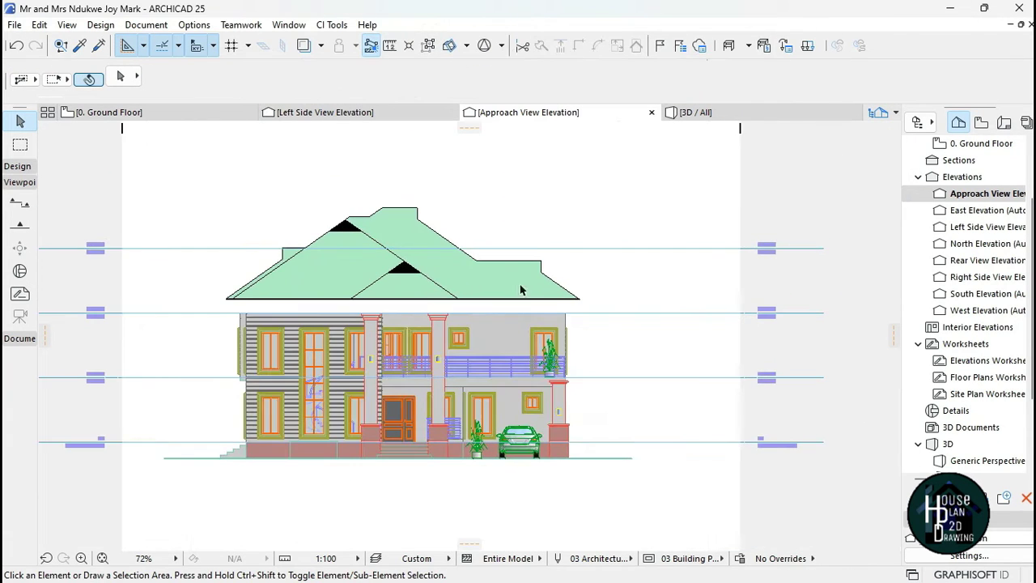
- Open the Layers dialog, pick the Concrete Facia layer, and close it without changes
key("ctrl+l")
left_click(567, 146)
left_click(678, 388)
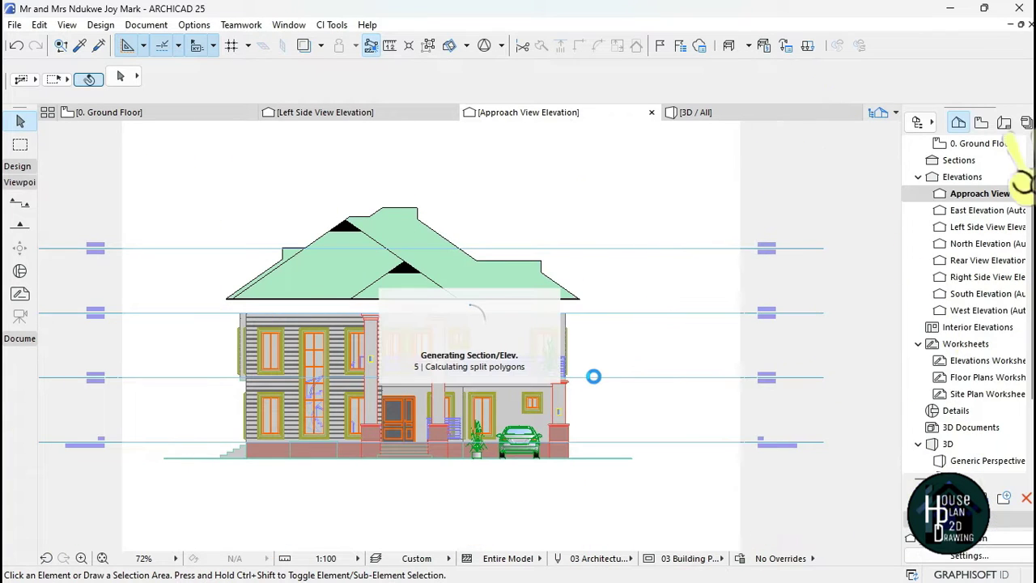
- Zoom in and out over the Approach View elevation, then return to the 0. Ground Floor plan
scroll(370, 419, "up", 2)
scroll(439, 388, "down", 1)
scroll(439, 388, "up", 1)
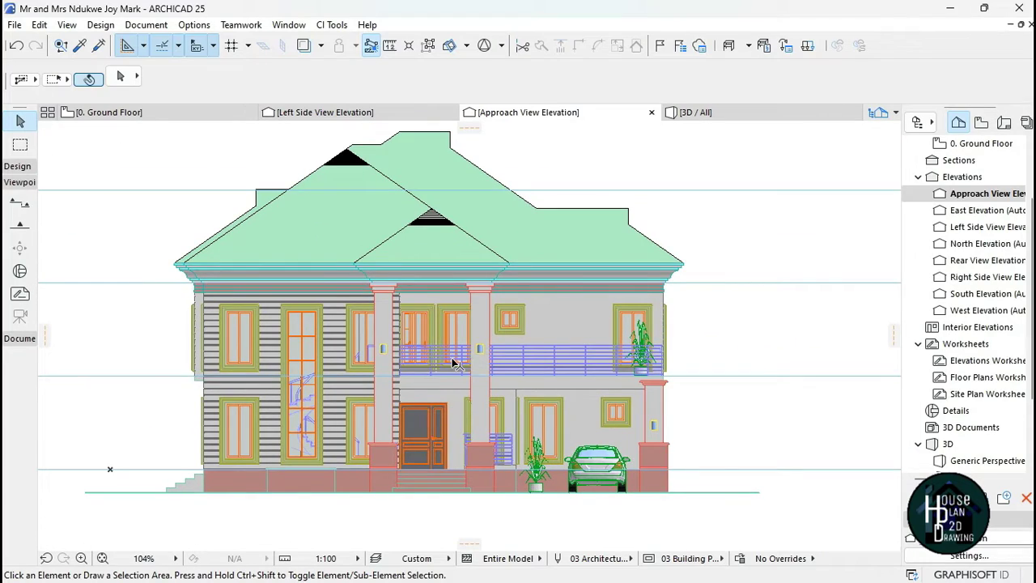
scroll(328, 397, "up", 7)
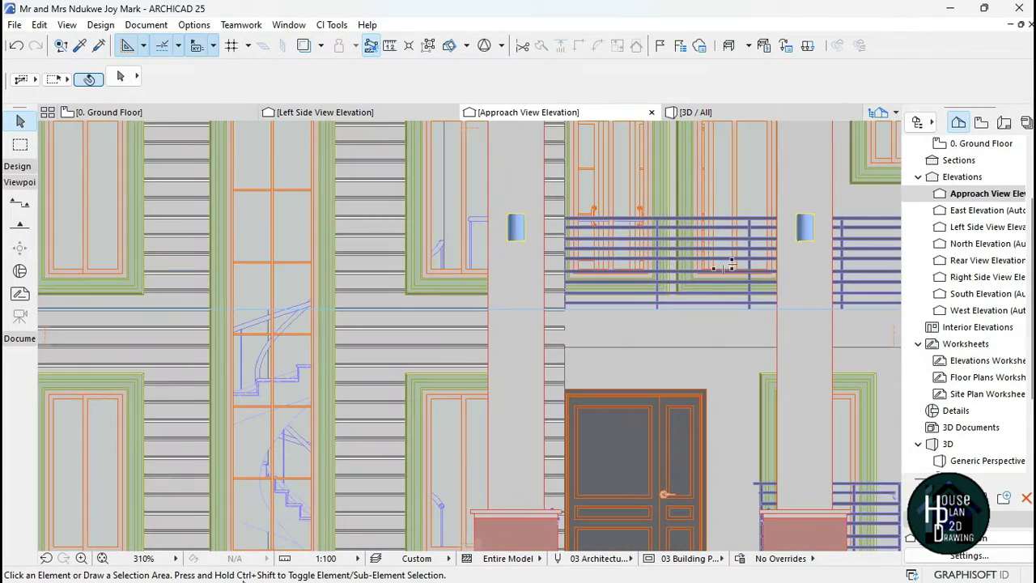
scroll(458, 380, "down", 8)
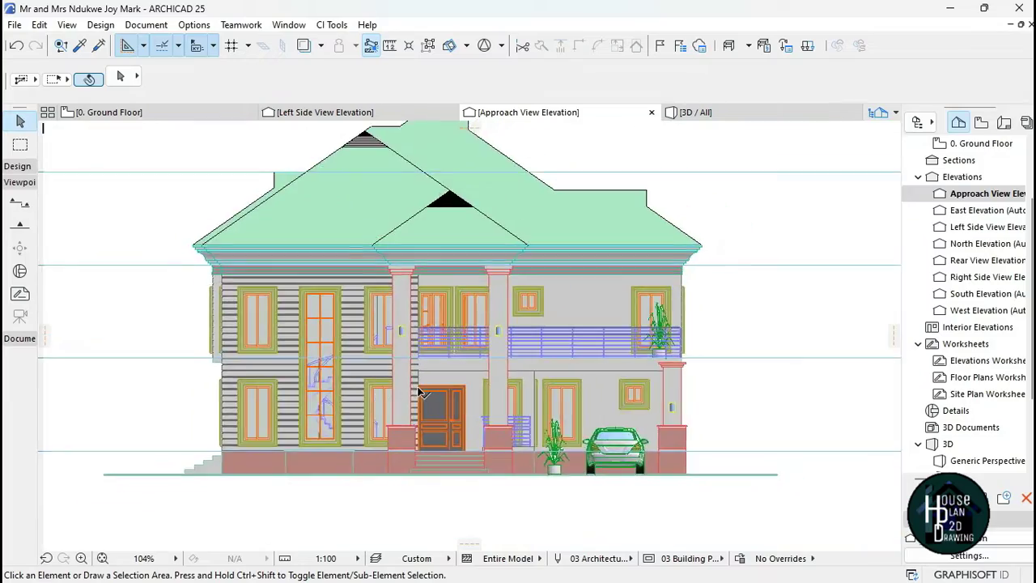
scroll(456, 381, "up", 4)
scroll(454, 381, "up", 1)
scroll(485, 388, "down", 5)
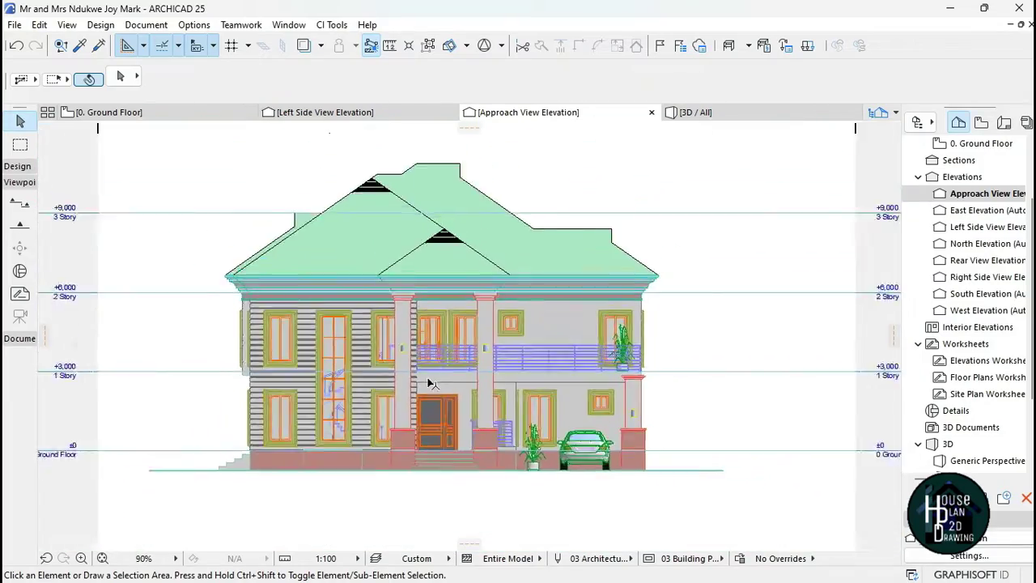
scroll(478, 334, "up", 1)
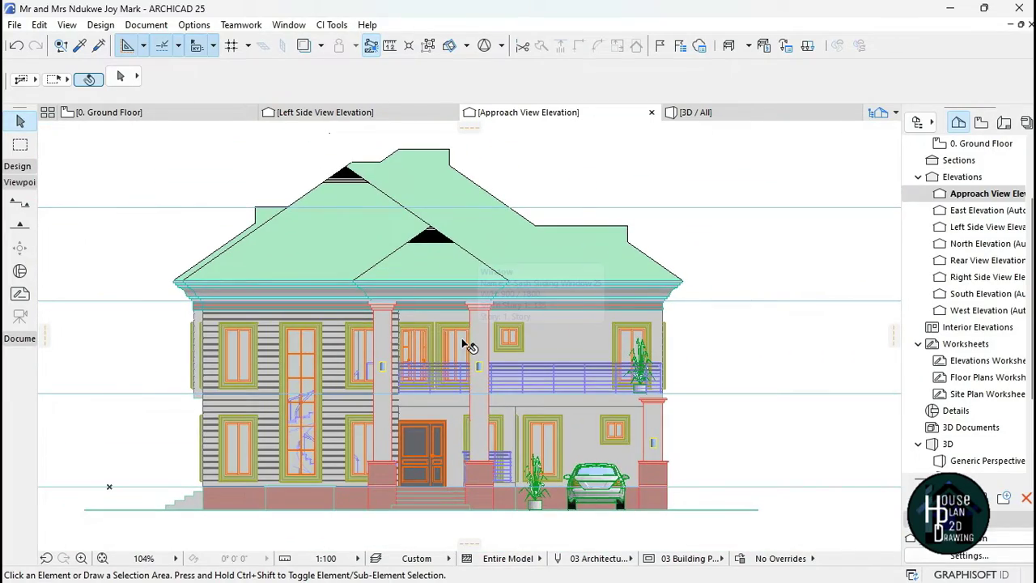
left_click(142, 118)
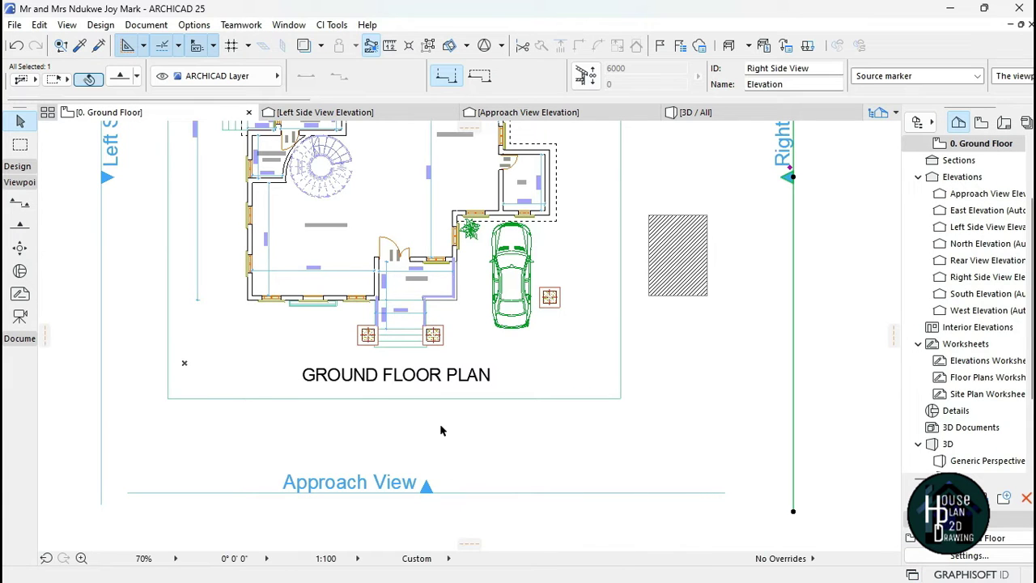
- Check the Approach View marker on the ground floor plan, then reopen the Approach View elevation
scroll(445, 299, "down", 5)
scroll(444, 299, "up", 3)
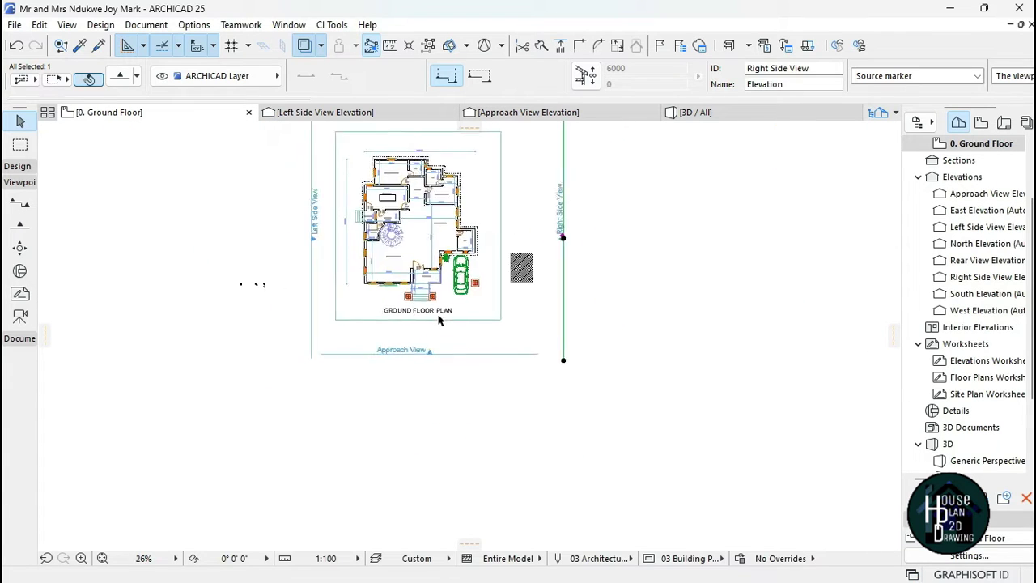
left_click(458, 375)
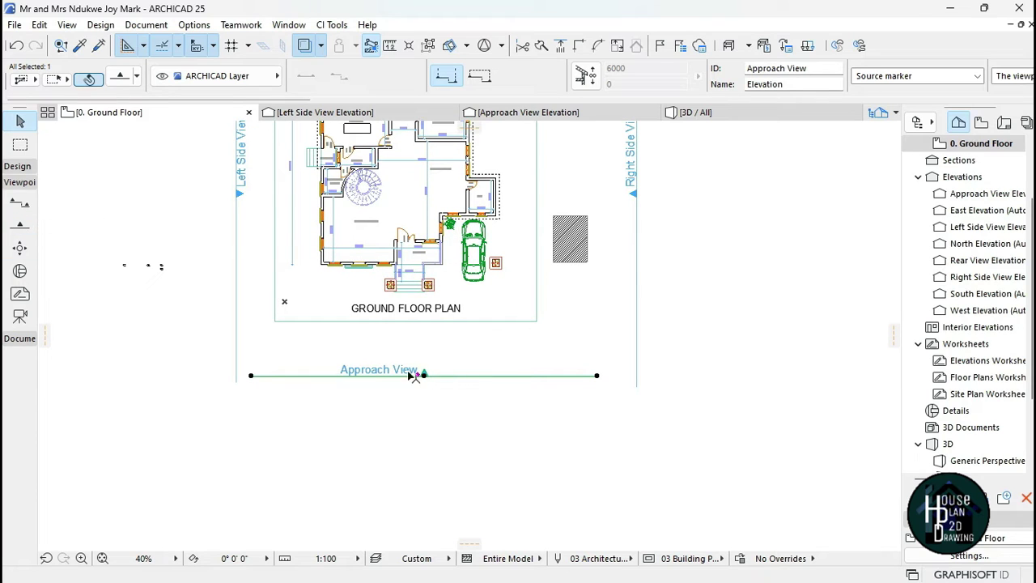
left_click(435, 420)
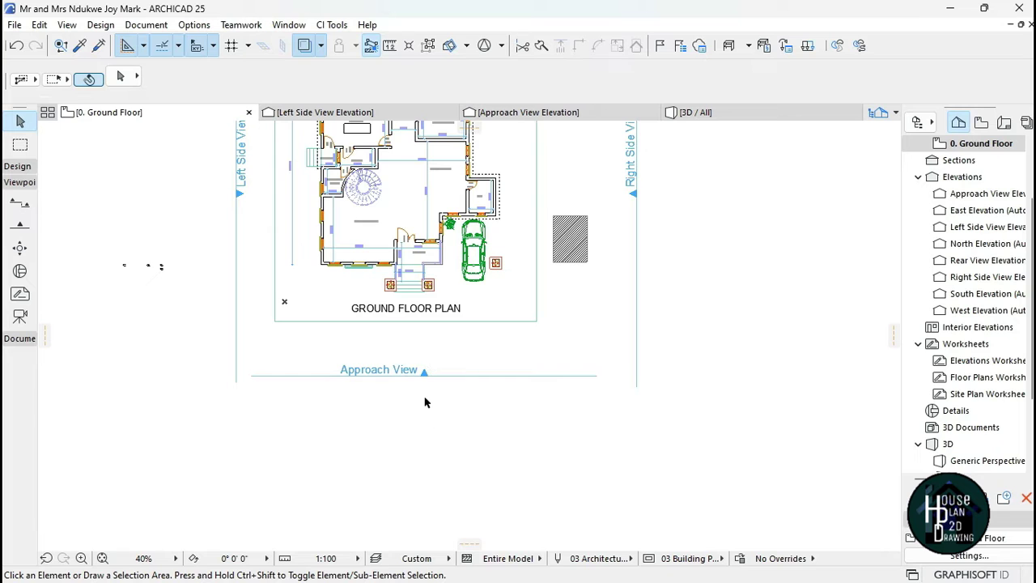
scroll(423, 397, "down", 3)
scroll(412, 388, "up", 2)
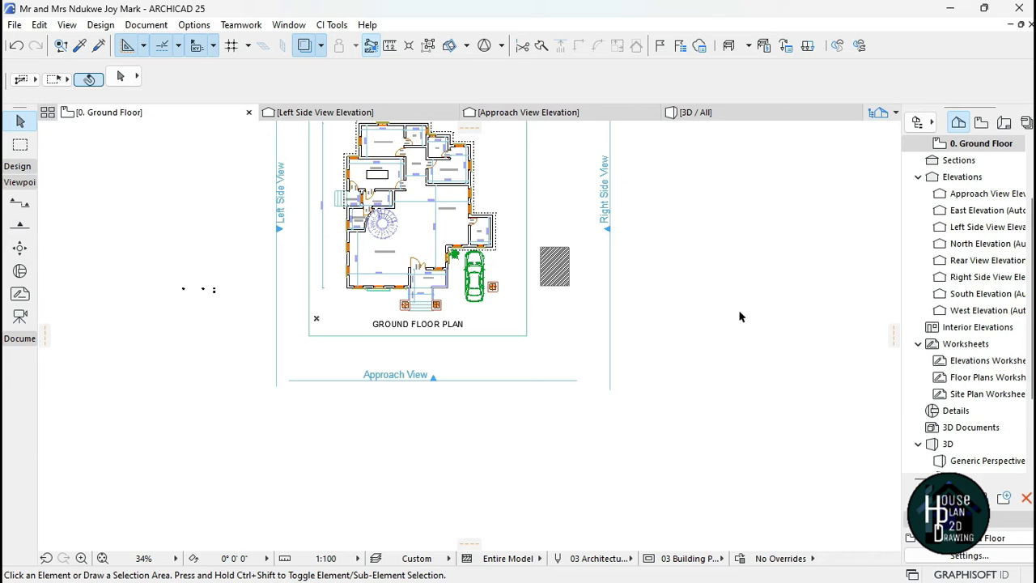
double_click(971, 193)
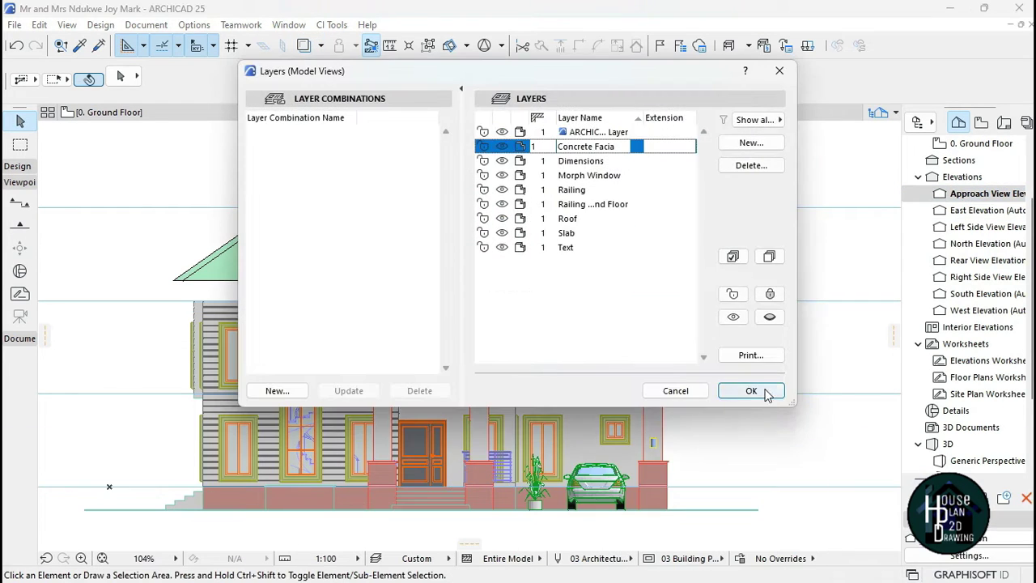
- Confirm the Layers dialog and open Elevation Settings from the elevation's context menu
left_click(745, 389)
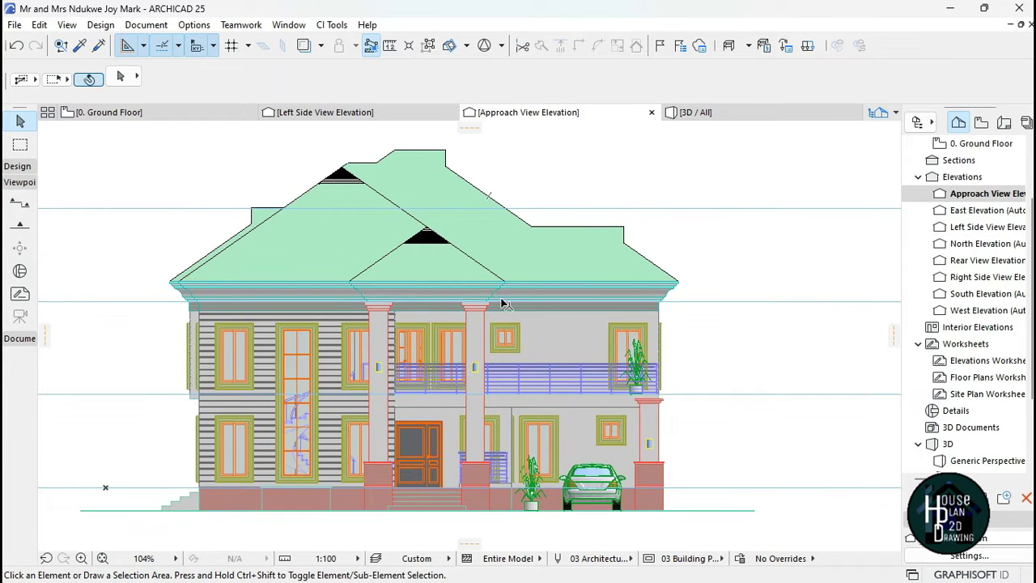
right_click(704, 160)
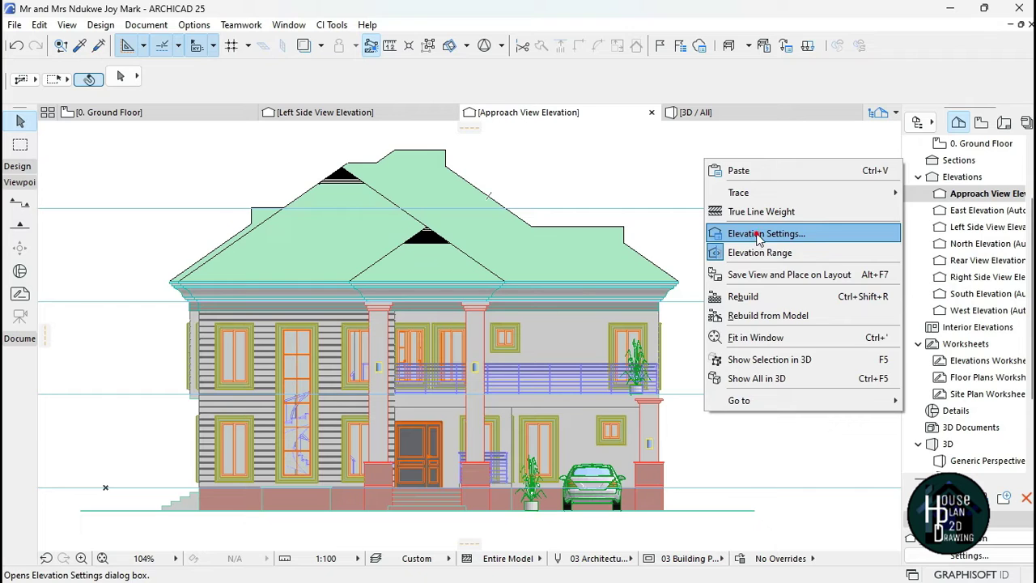
left_click(756, 234)
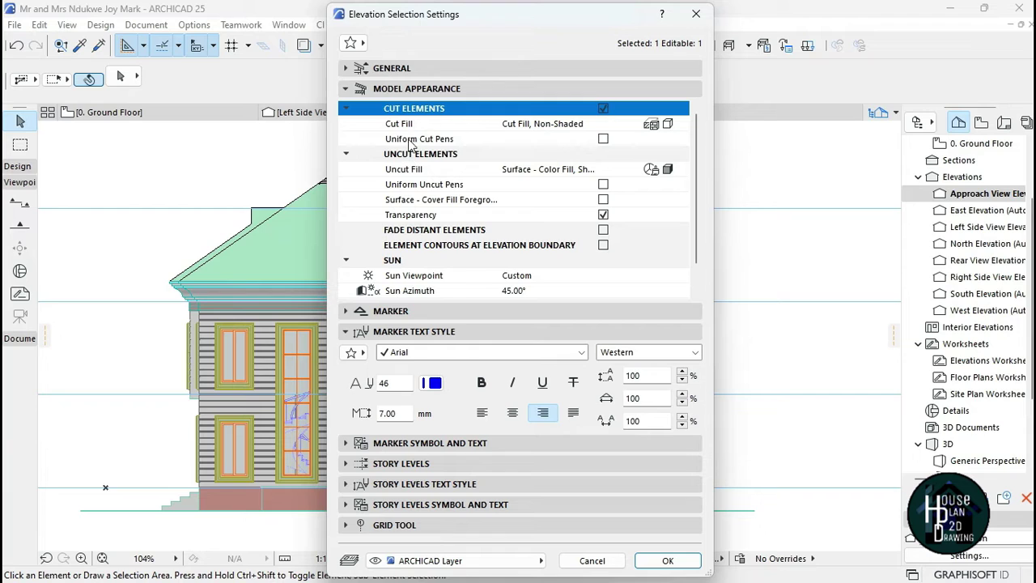
- Use uniform cut pens with cut line pen 1, foreground pen 101 and transparent background
left_click(604, 140)
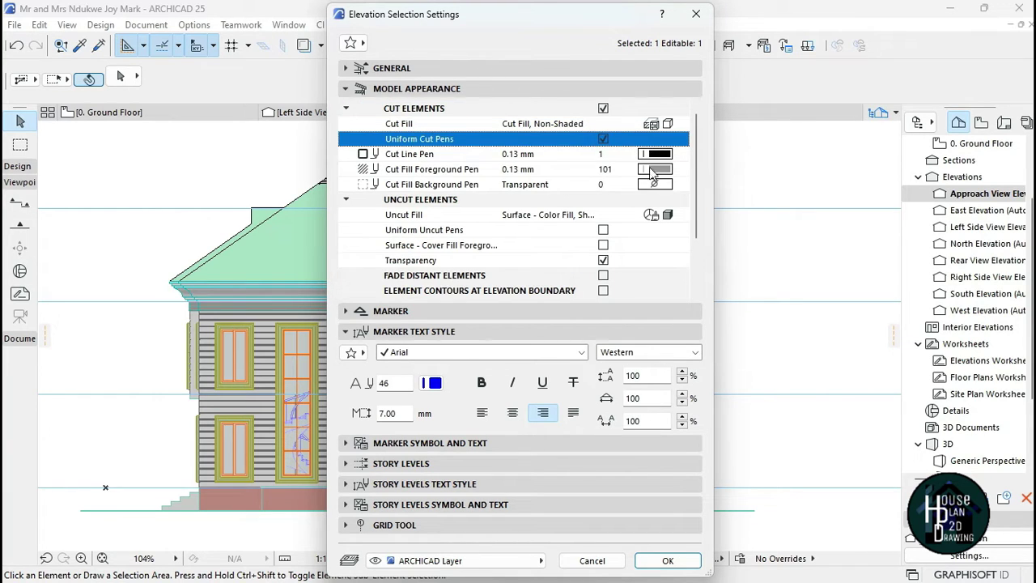
left_click(655, 154)
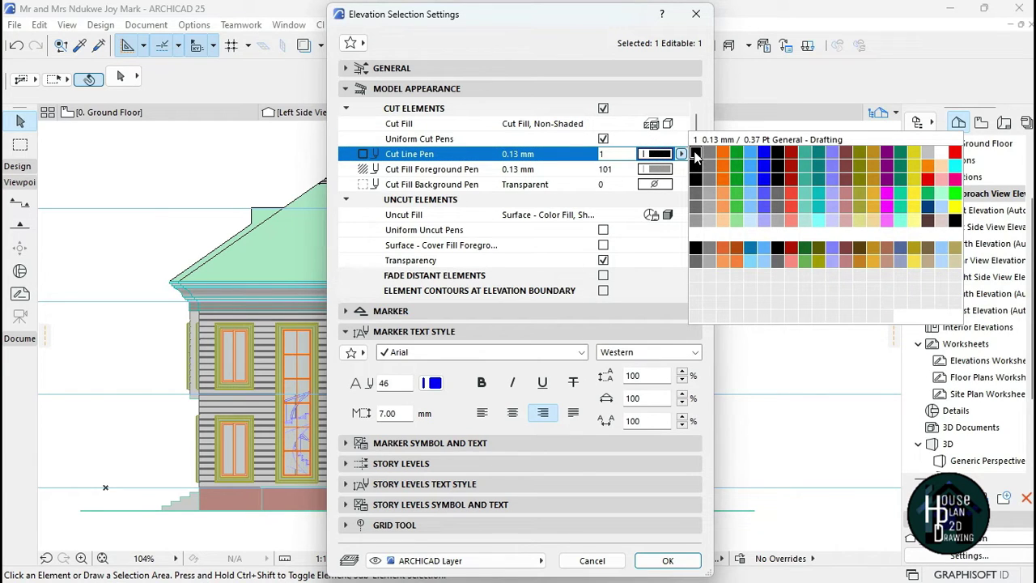
left_click(708, 167)
left_click(695, 153)
left_click(711, 150)
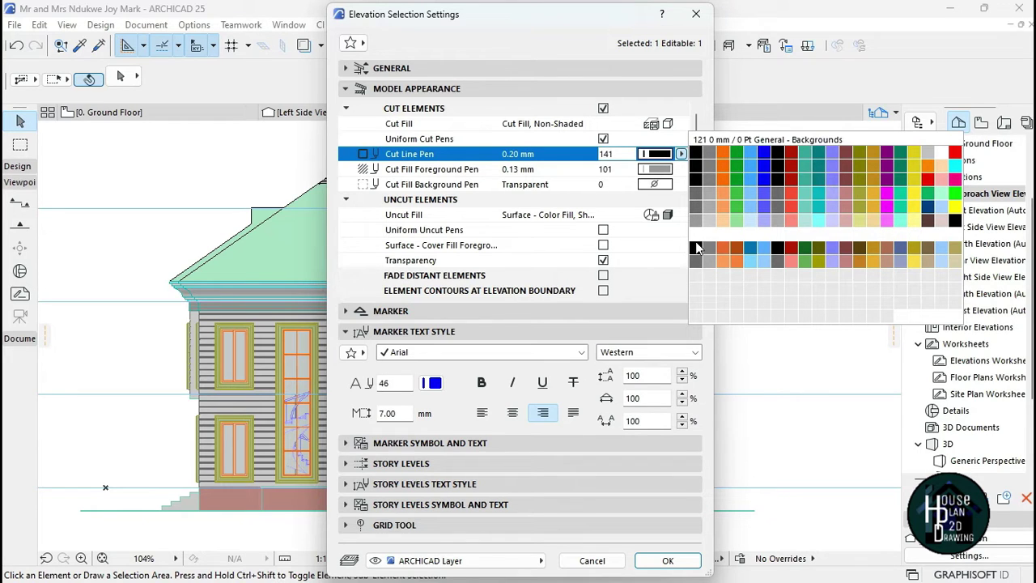
left_click(695, 153)
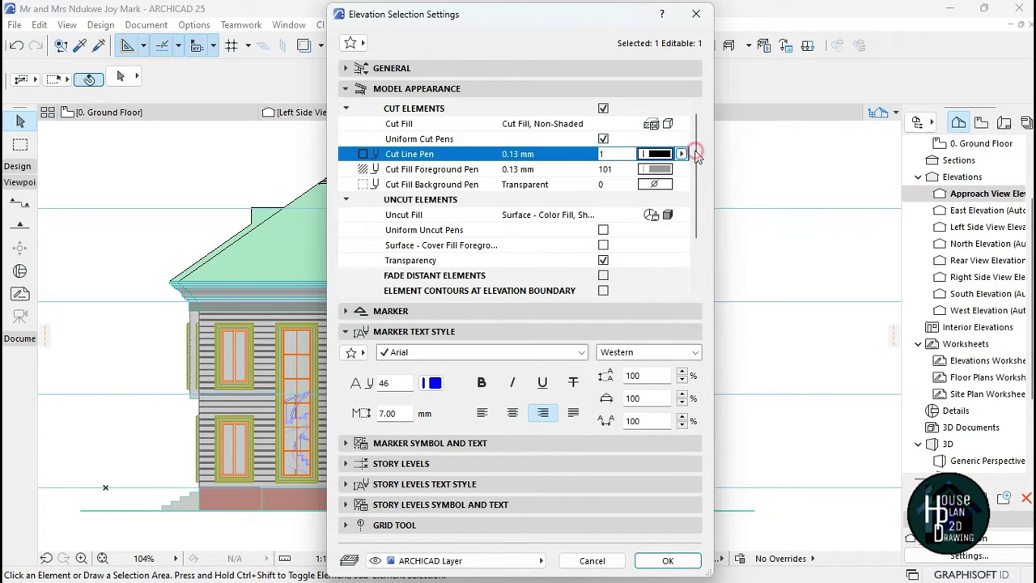
left_click(681, 168)
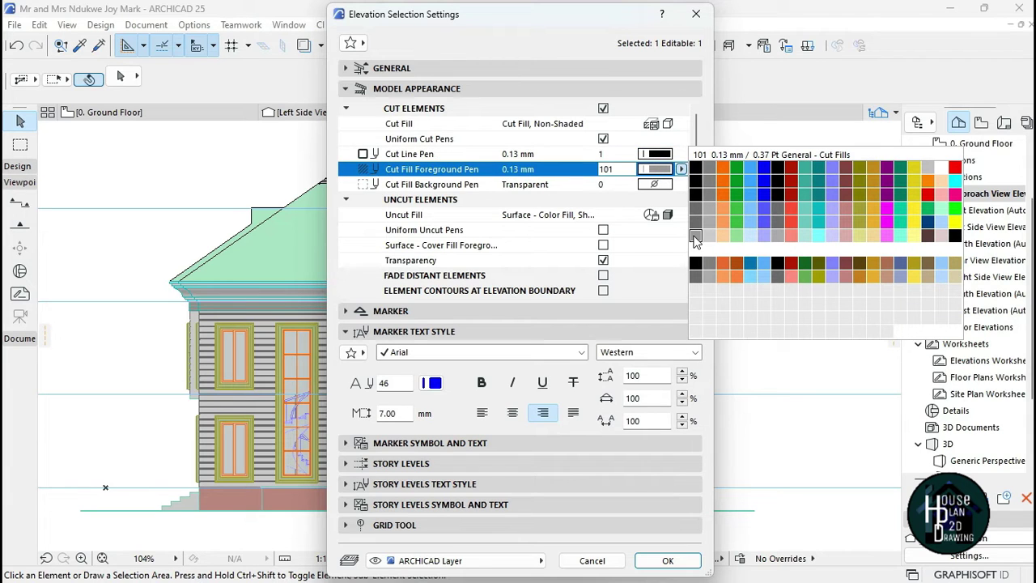
left_click(625, 192)
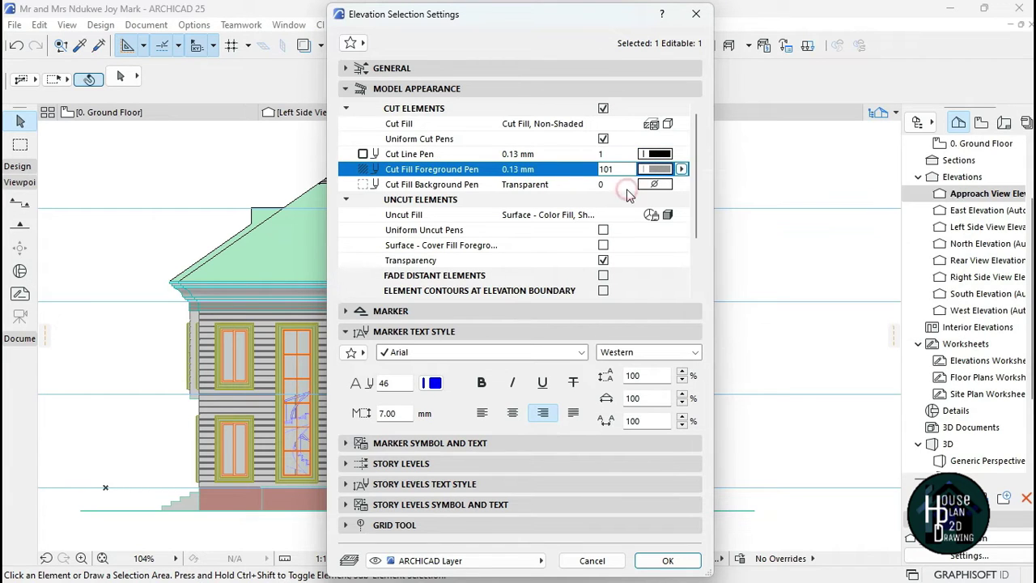
left_click(654, 184)
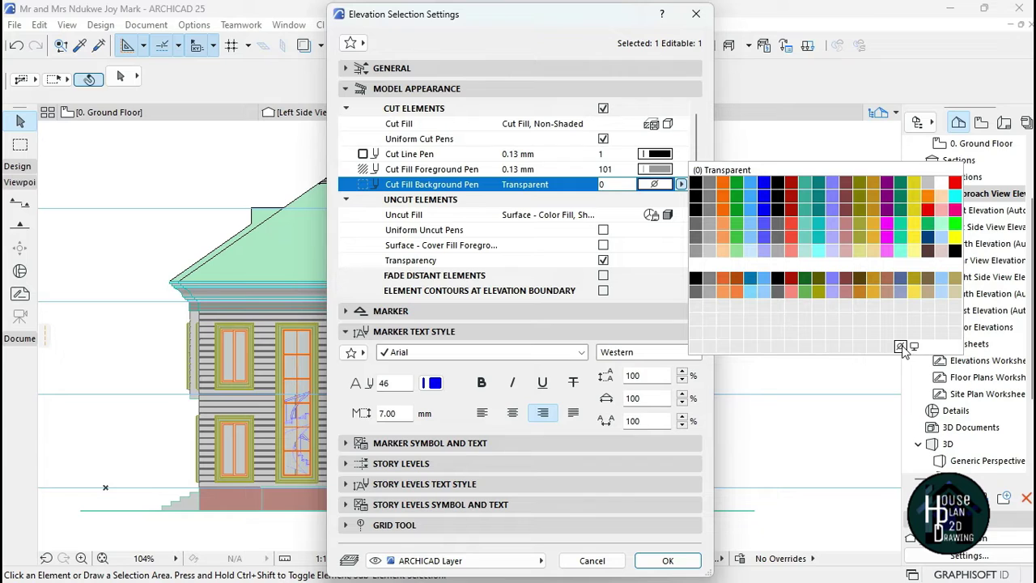
left_click(606, 200)
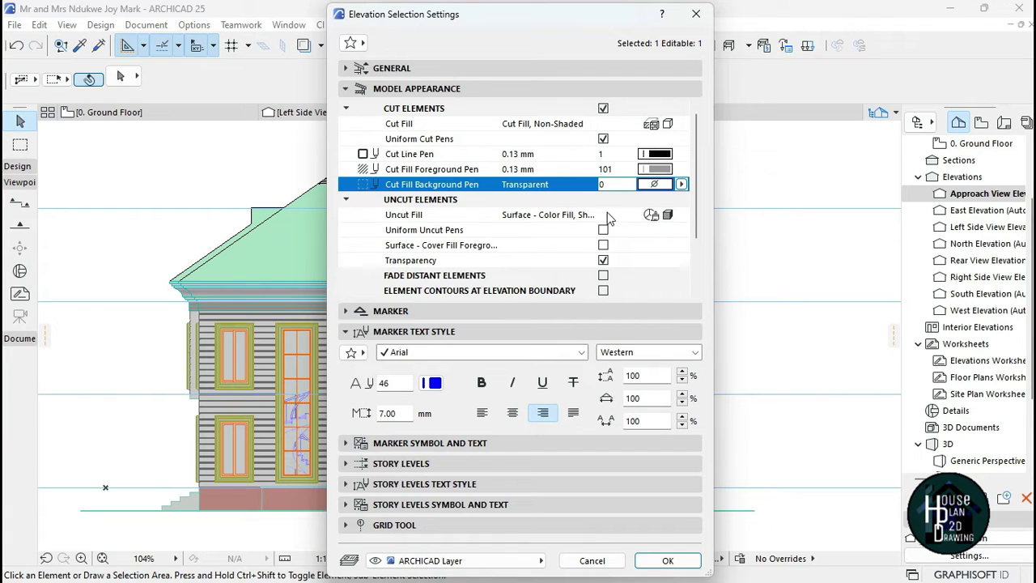
- Set Uncut Fill to Nothing, uniform uncut line pen 1, transparency off, and apply
left_click(667, 215)
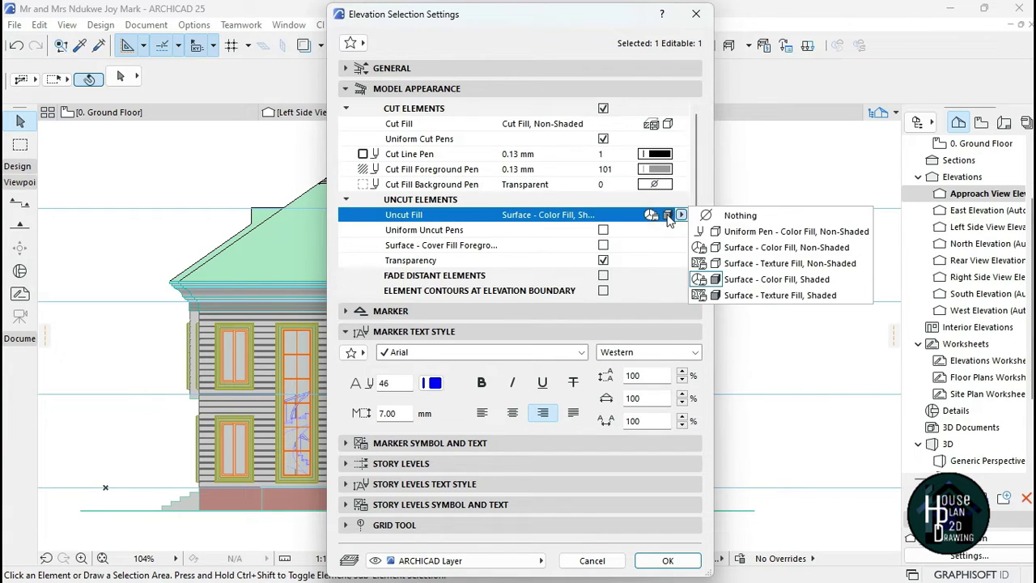
left_click(751, 216)
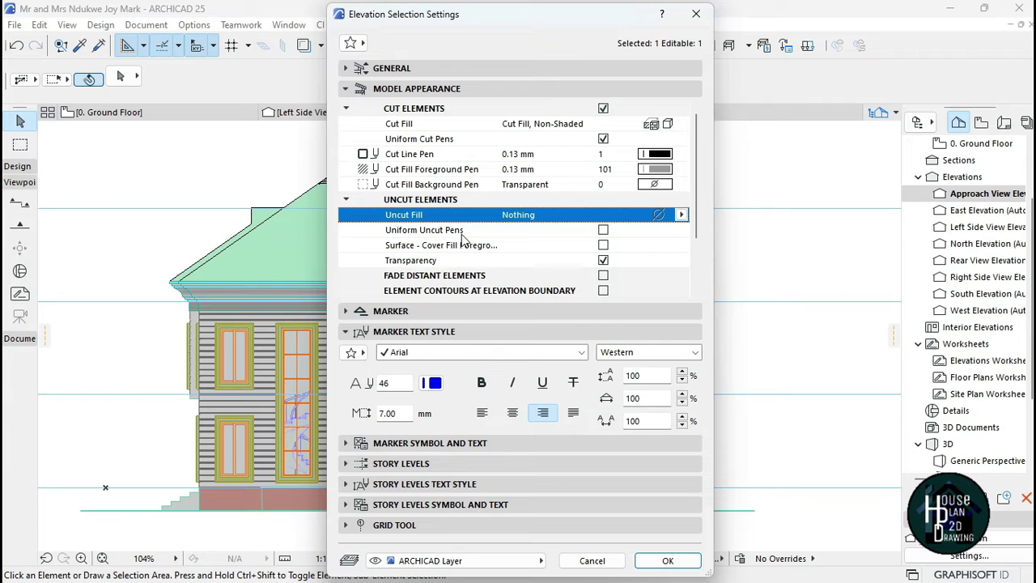
left_click(603, 230)
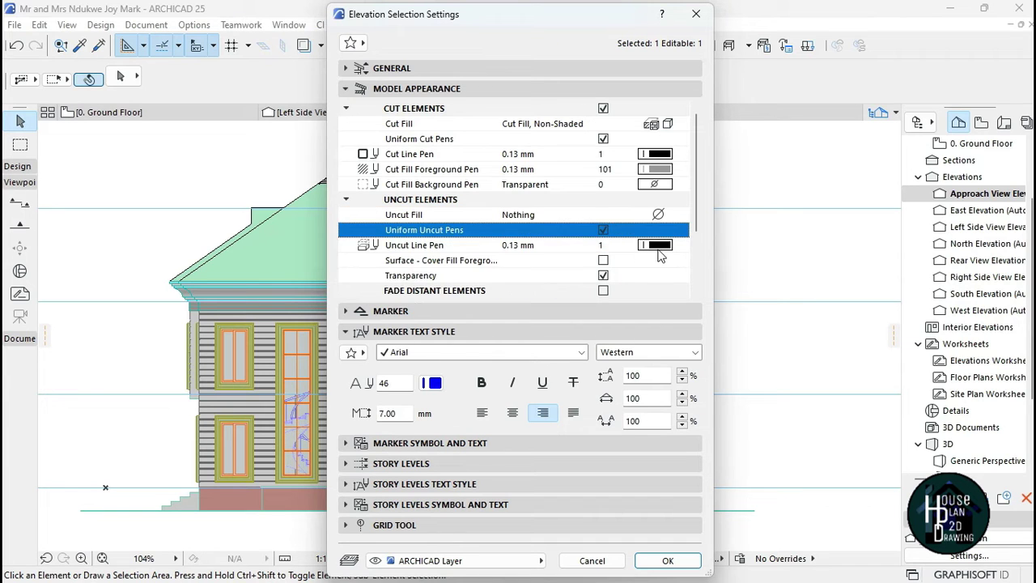
left_click(657, 246)
left_click(698, 250)
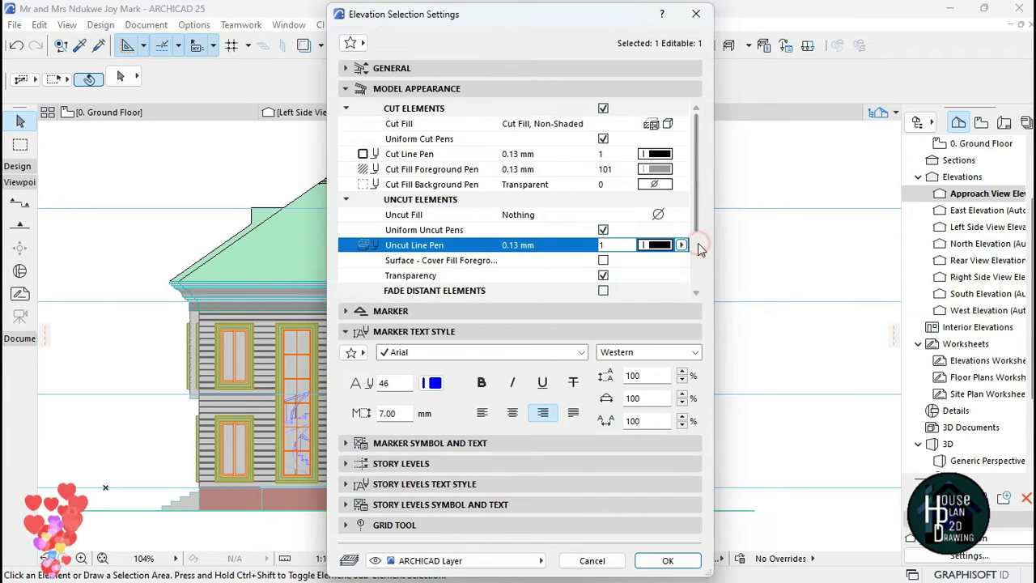
left_click(678, 244)
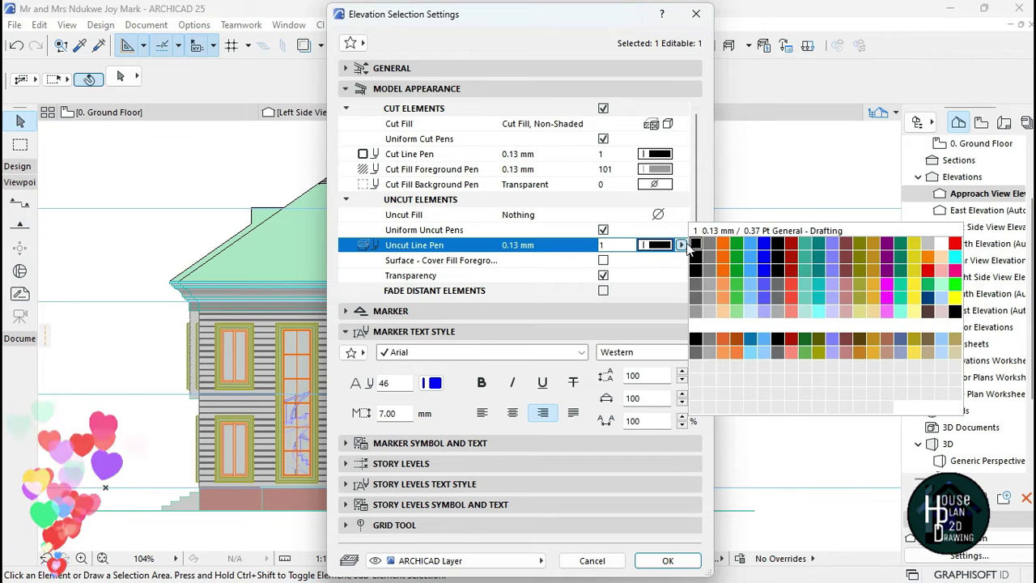
left_click(702, 246)
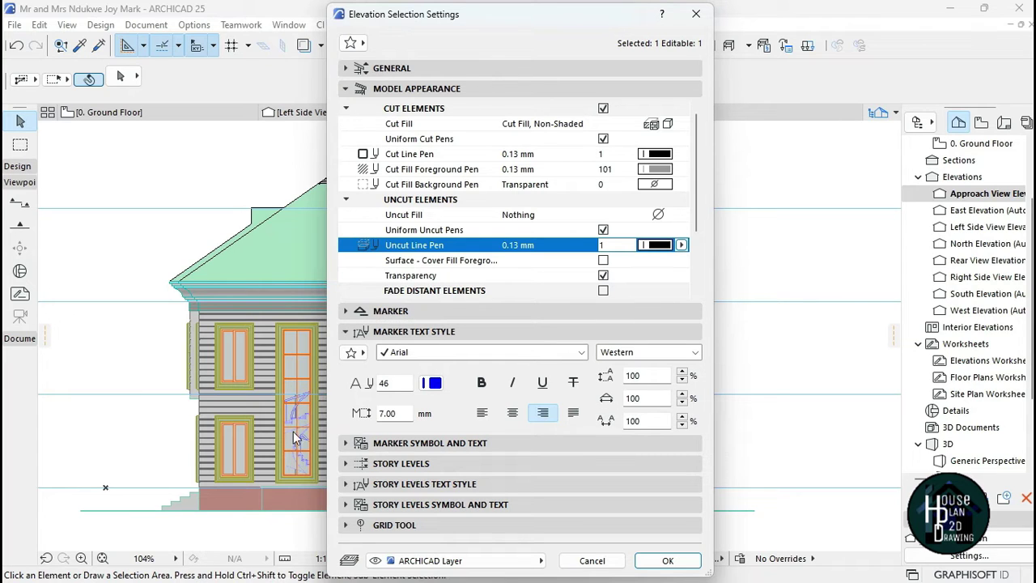
left_click(604, 276)
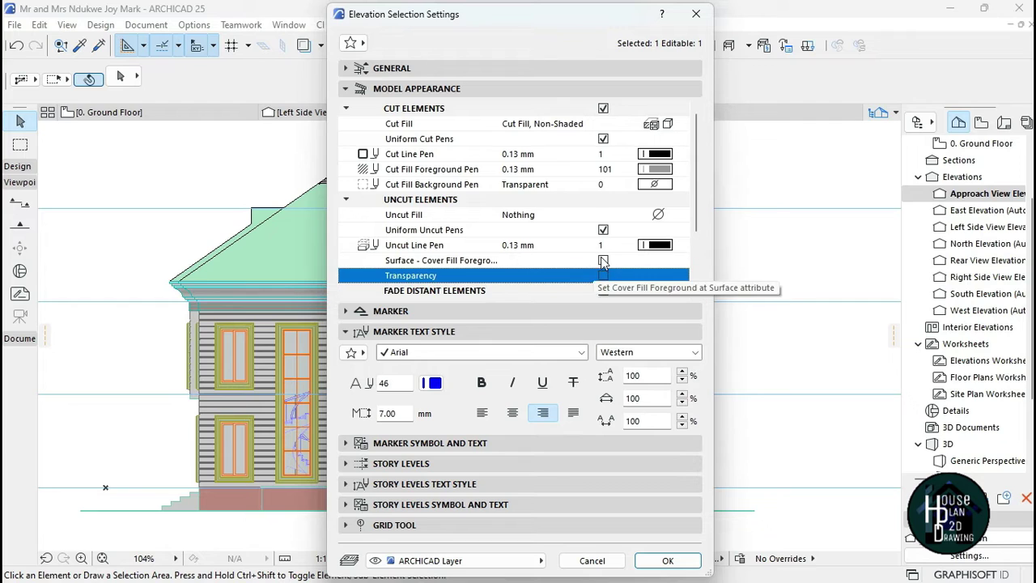
scroll(602, 260, "down", 2)
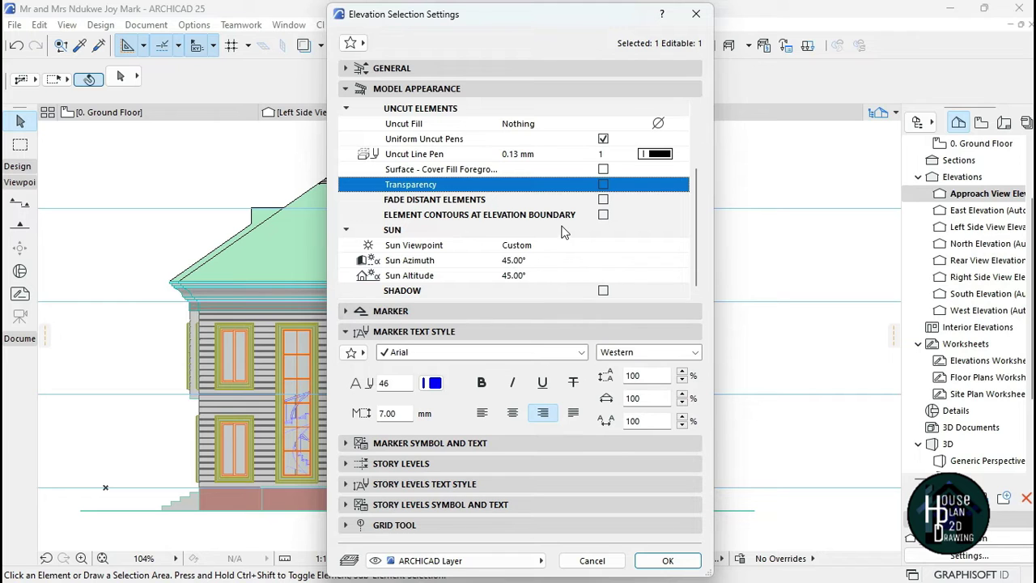
scroll(564, 235, "up", 1)
left_click(668, 560)
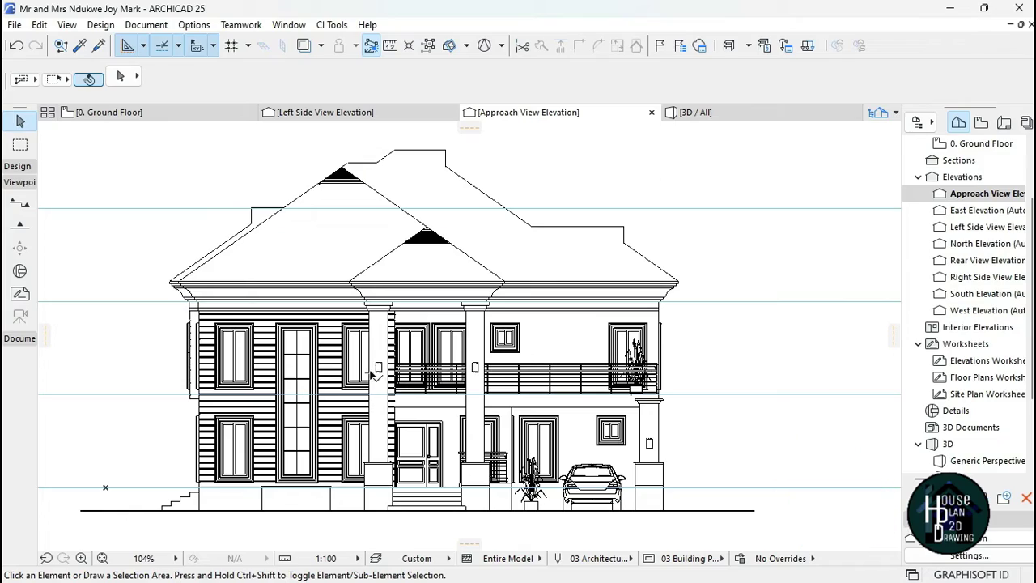
- Zoom around the black-line Approach View elevation, then switch to the 3D / All view
scroll(405, 313, "up", 6)
scroll(450, 299, "down", 5)
scroll(413, 476, "up", 3)
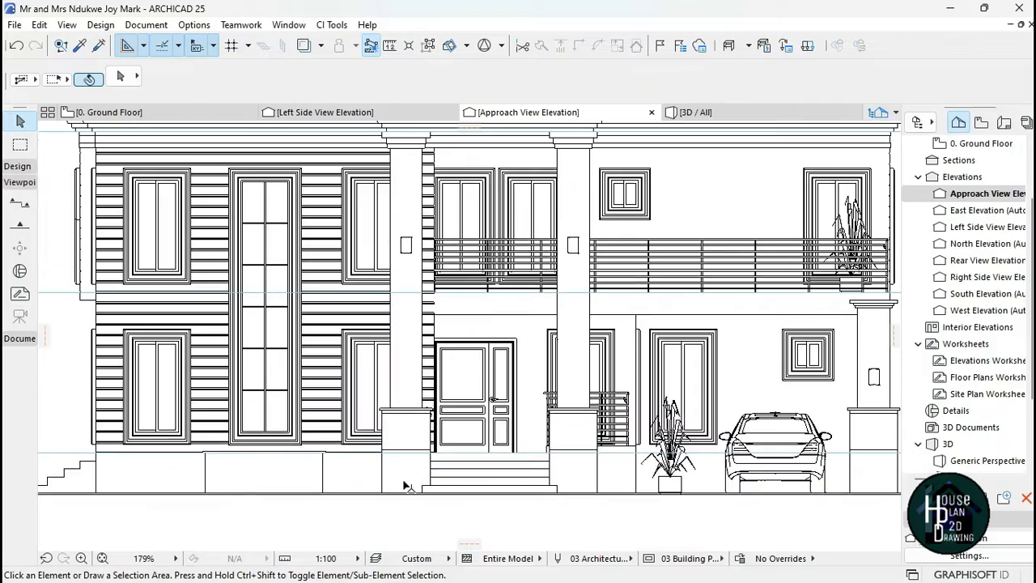
scroll(407, 485, "down", 3)
scroll(445, 372, "up", 2)
scroll(472, 326, "up", 1)
scroll(438, 325, "down", 2)
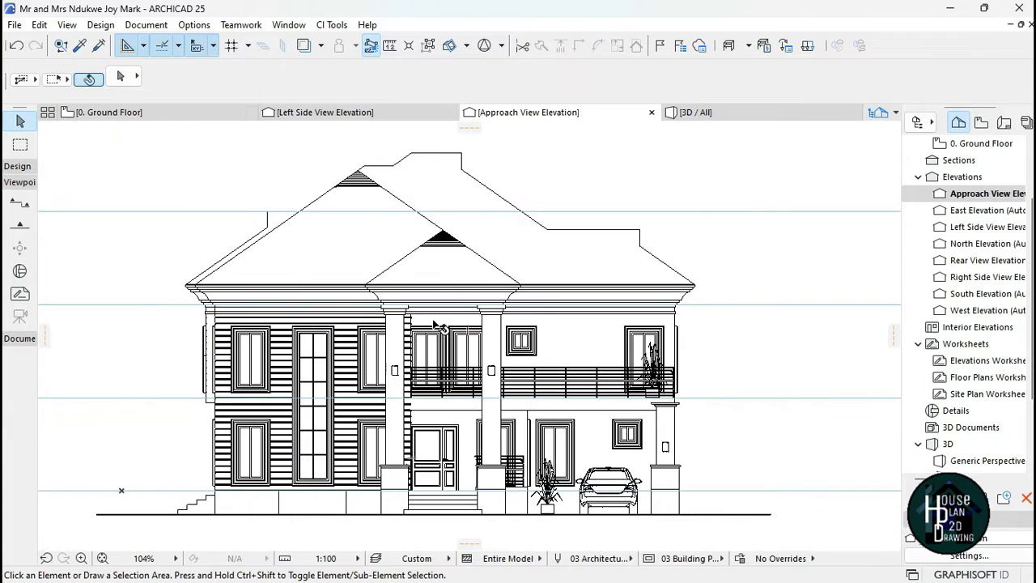
left_click(733, 108)
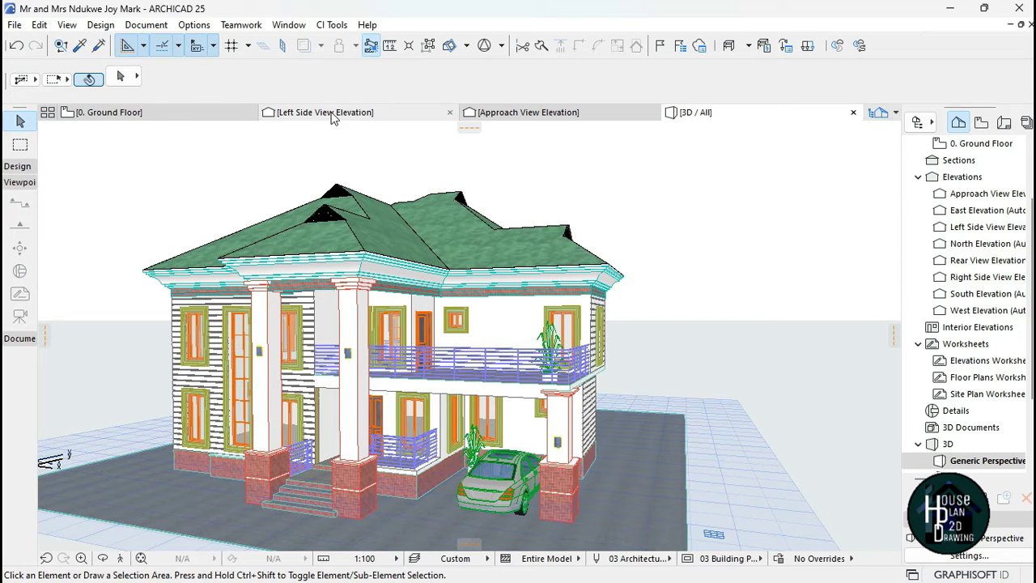
- Turn on Surface - Cover Fill Foreground in the Approach View elevation settings
left_click(485, 112)
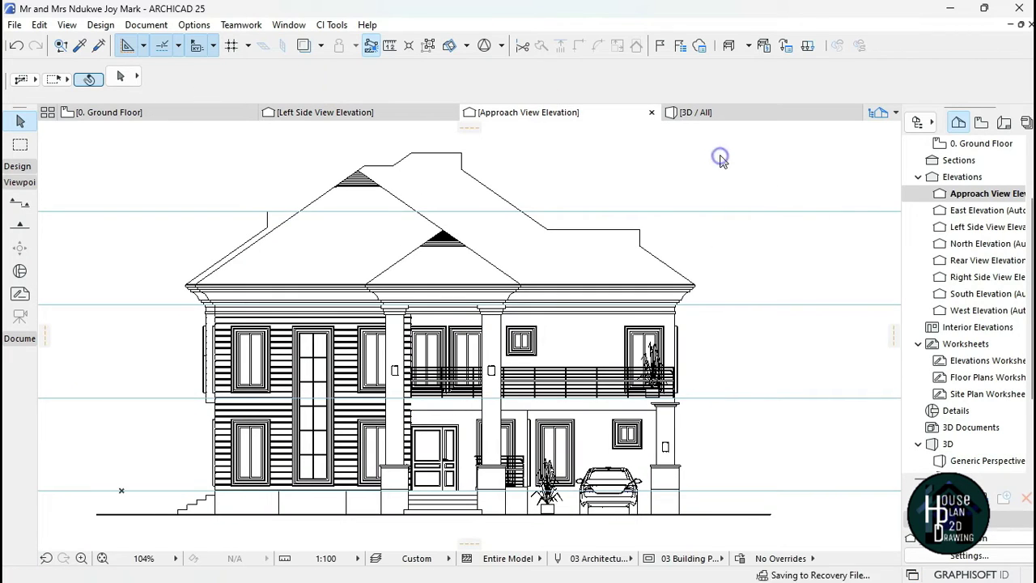
right_click(713, 149)
left_click(750, 231)
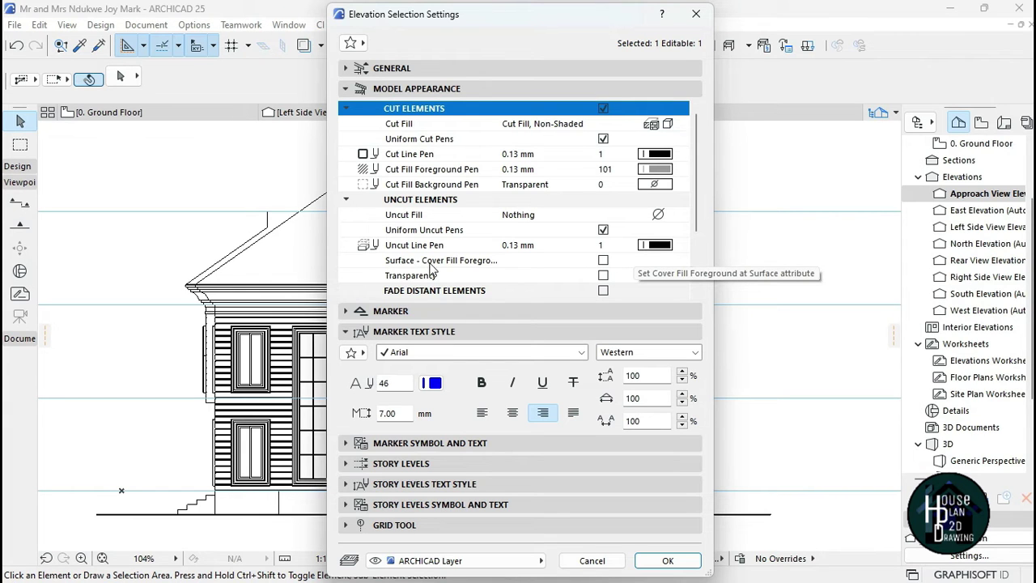
left_click(603, 261)
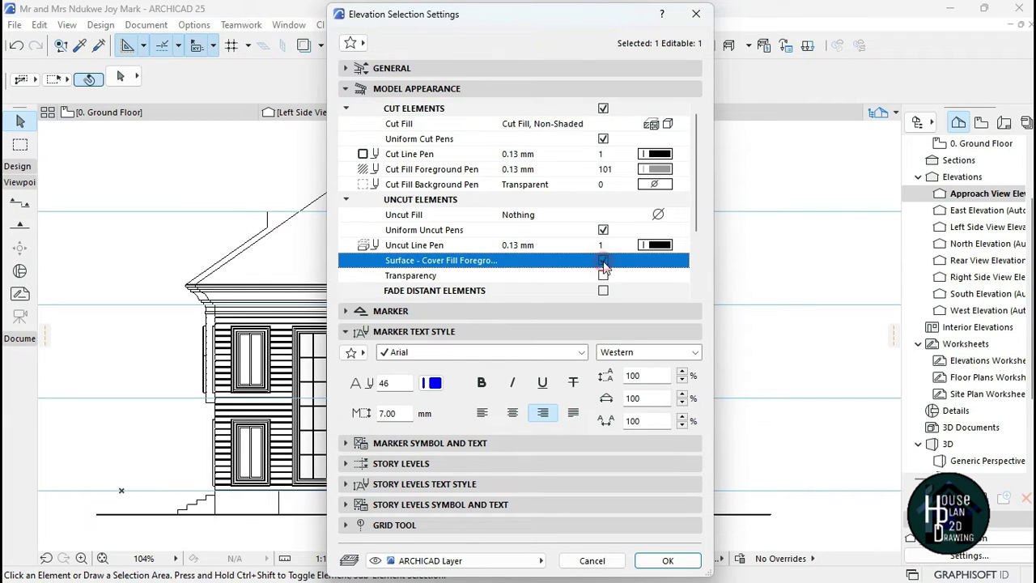
left_click(668, 560)
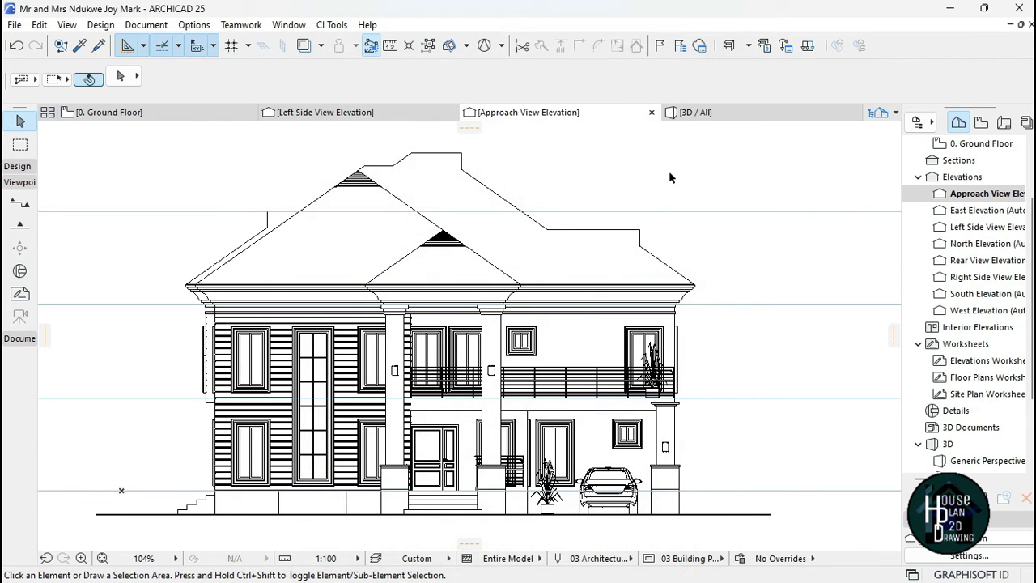
- Zoom in and out to inspect the hatched roof on the black-line facade
scroll(400, 209, "up", 1)
scroll(435, 197, "down", 2)
scroll(429, 455, "up", 7)
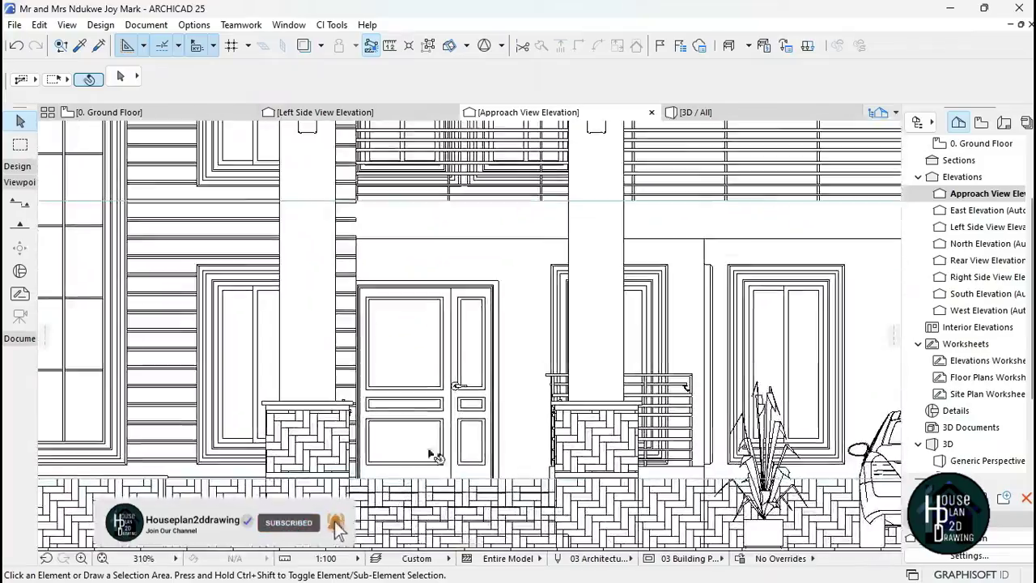
scroll(429, 455, "down", 7)
scroll(445, 275, "up", 2)
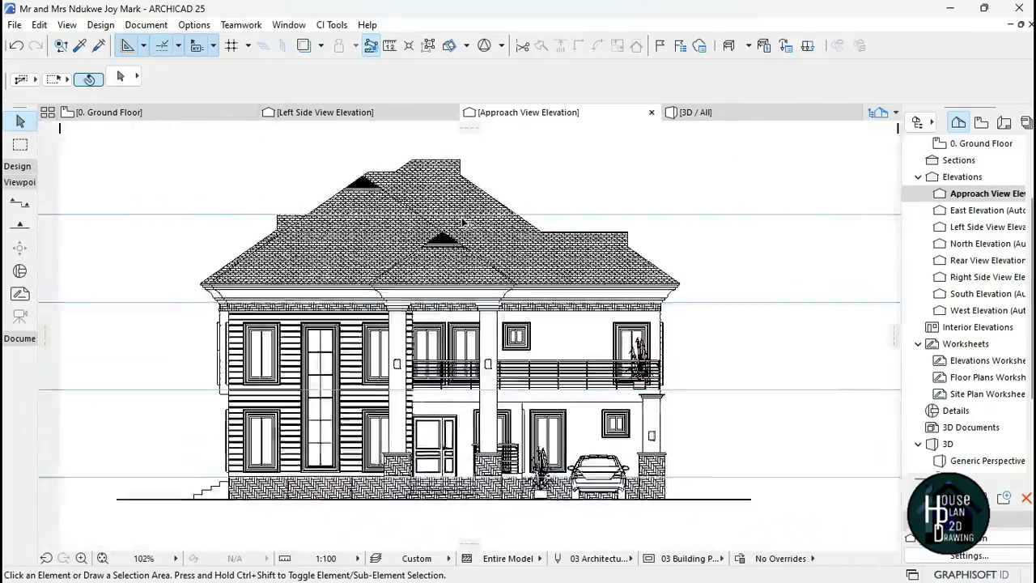
scroll(441, 253, "down", 2)
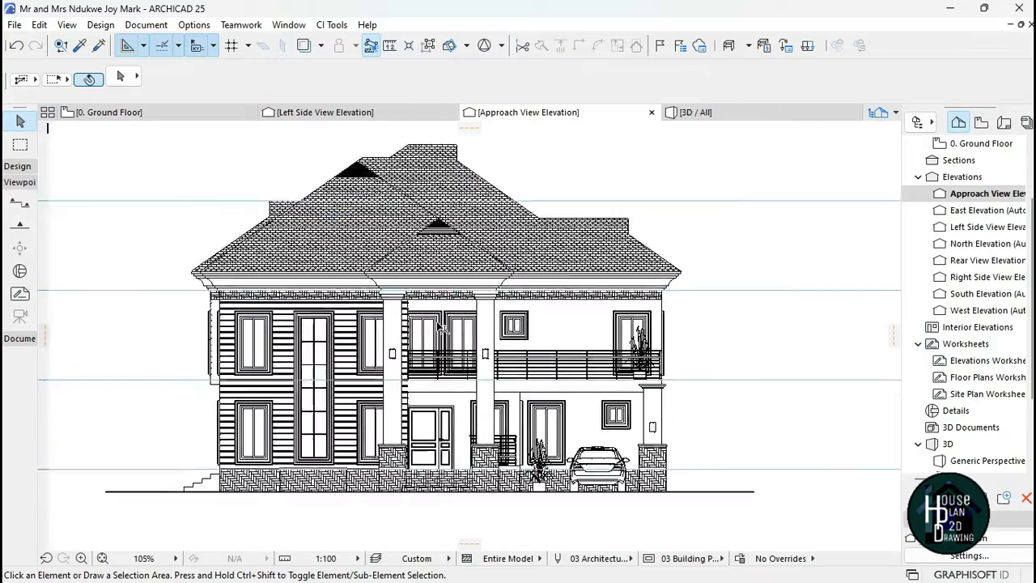
scroll(444, 300, "up", 1)
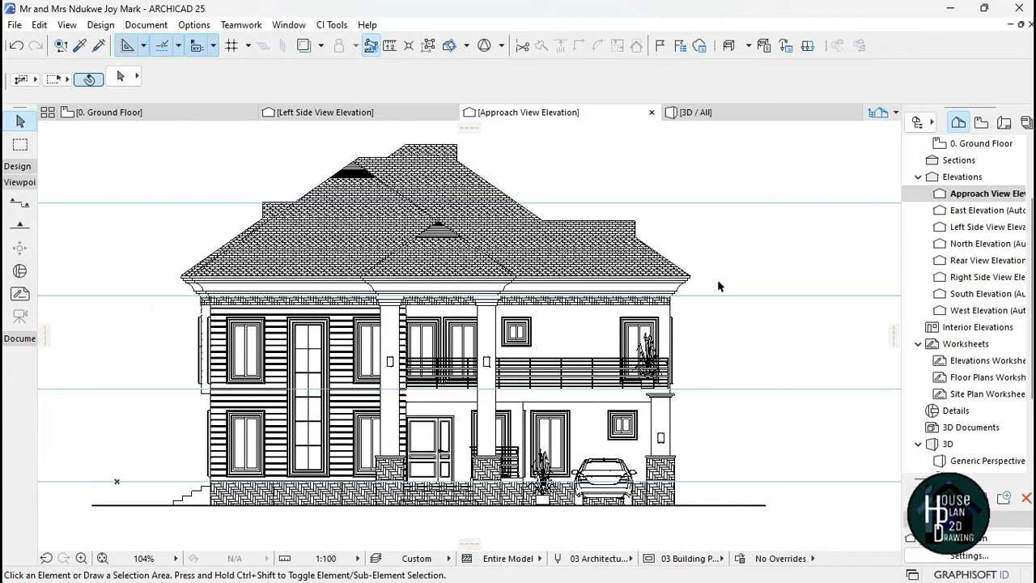
- On the ground floor plan, select the Rear, Left Side and Right Side View markers
left_click(105, 113)
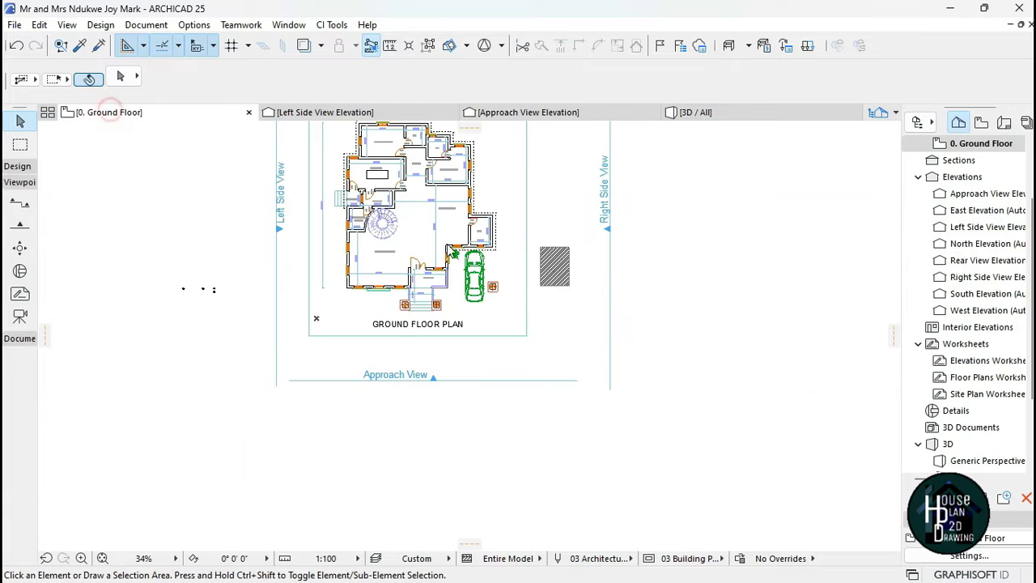
scroll(462, 386, "down", 3)
scroll(401, 186, "up", 2)
scroll(401, 186, "up", 1)
left_click(489, 177)
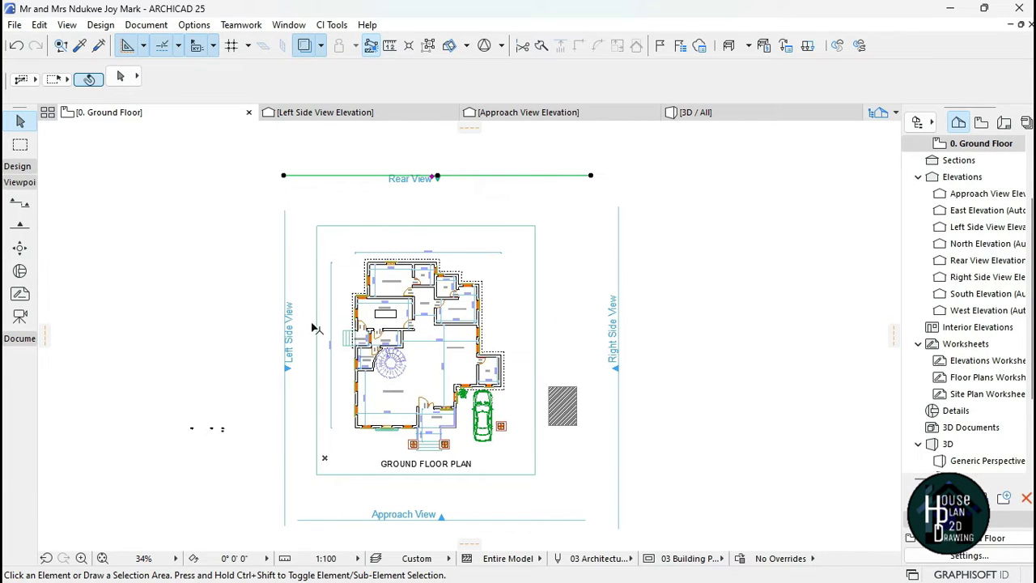
left_click(284, 445, "shift")
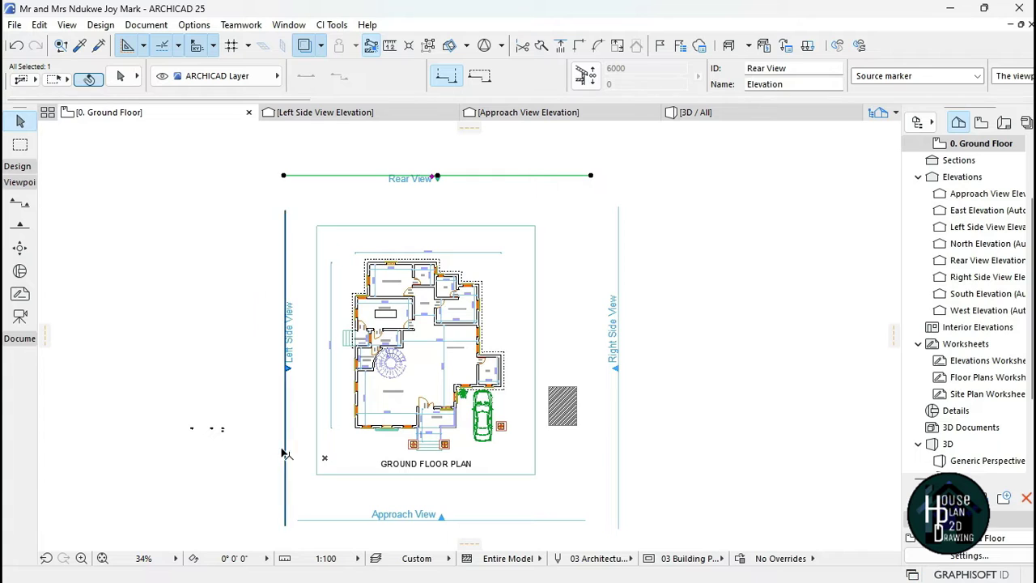
left_click(618, 453, "shift")
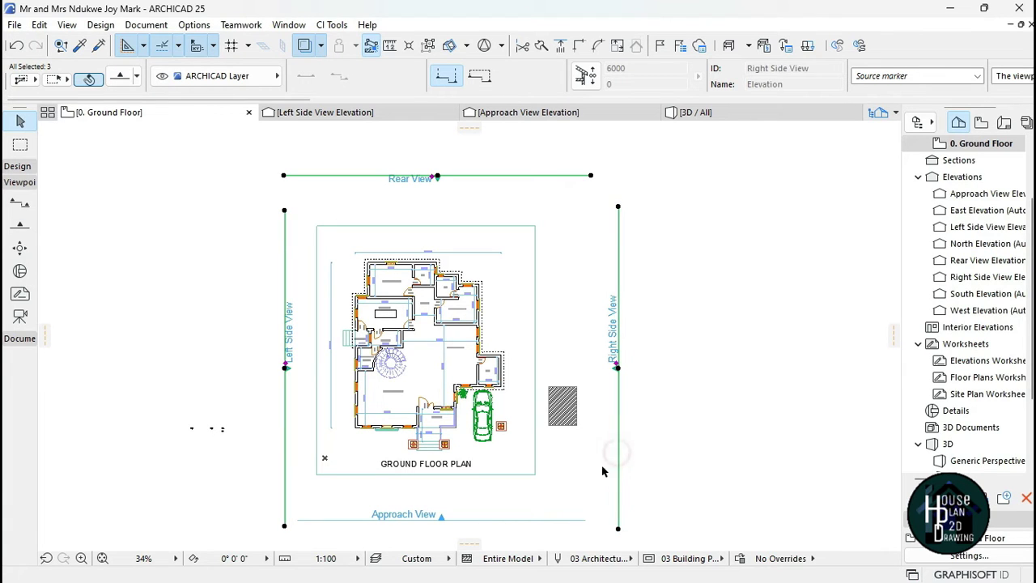
- Undo the Approach View elevation change, regenerate it via Layers, and return to the ground floor
left_click(520, 112)
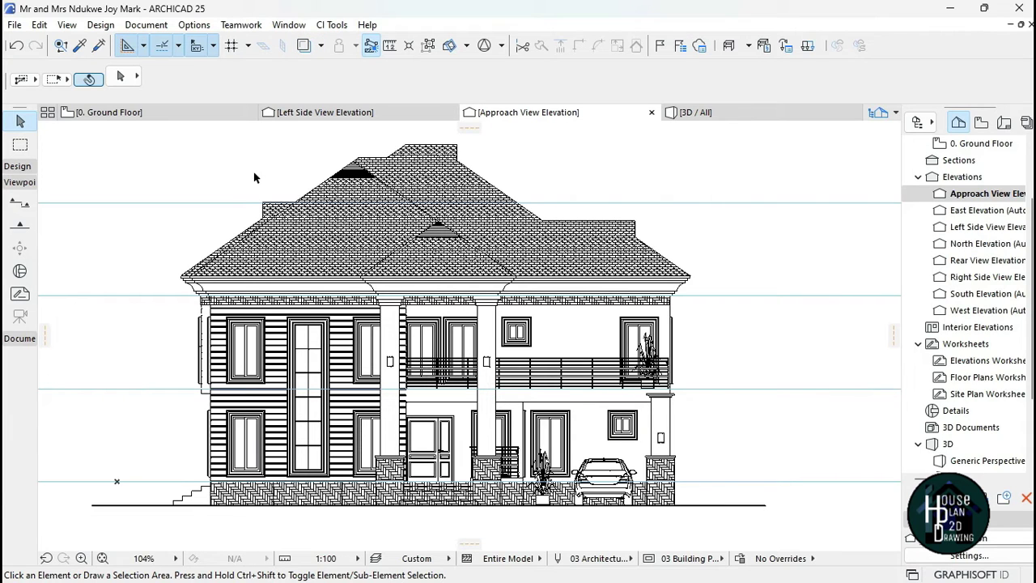
key("ctrl+z")
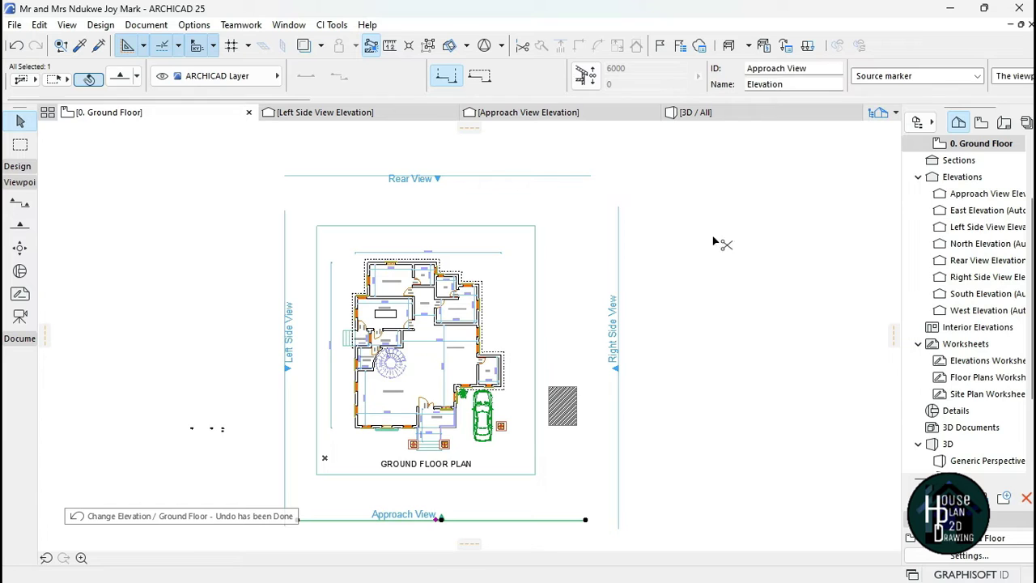
key("ctrl+shift+z")
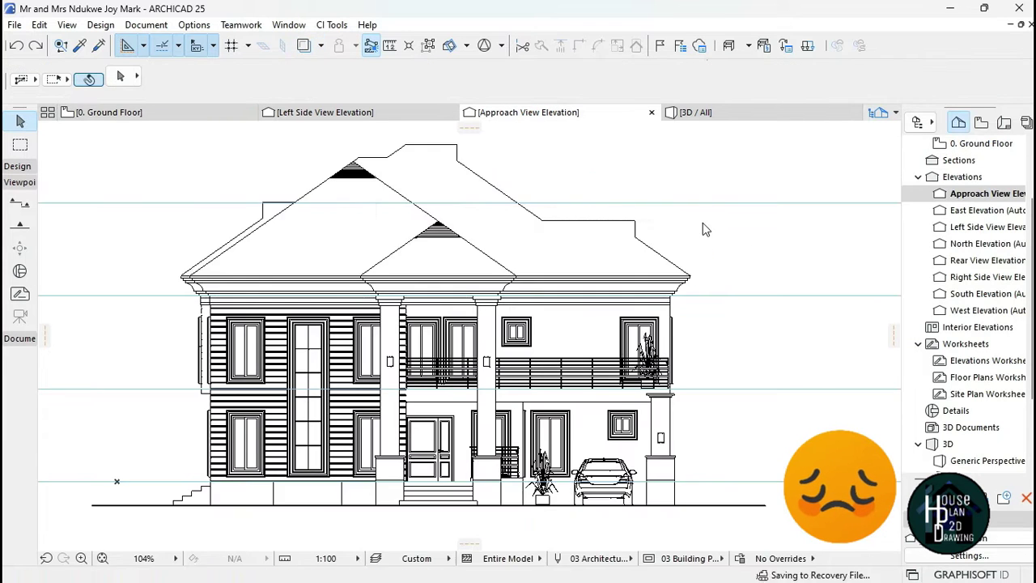
key("ctrl+z")
key("ctrl+z")
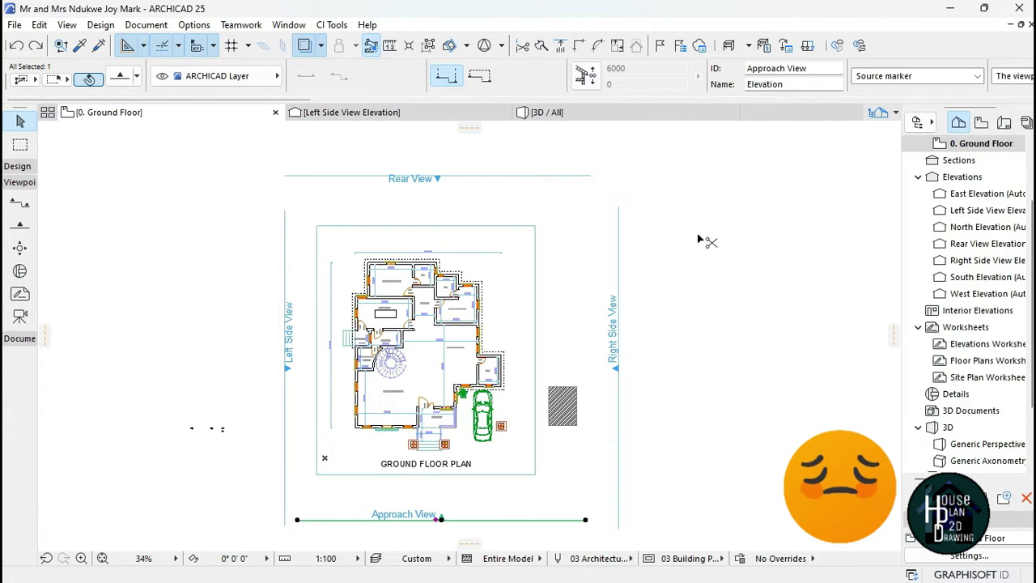
left_click(35, 47)
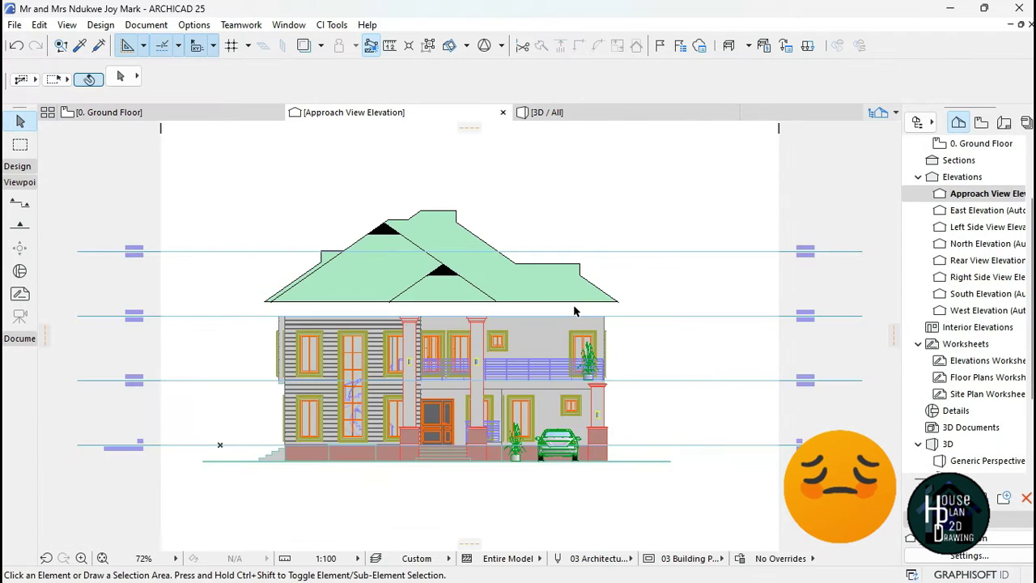
key("ctrl+l")
left_click(738, 388)
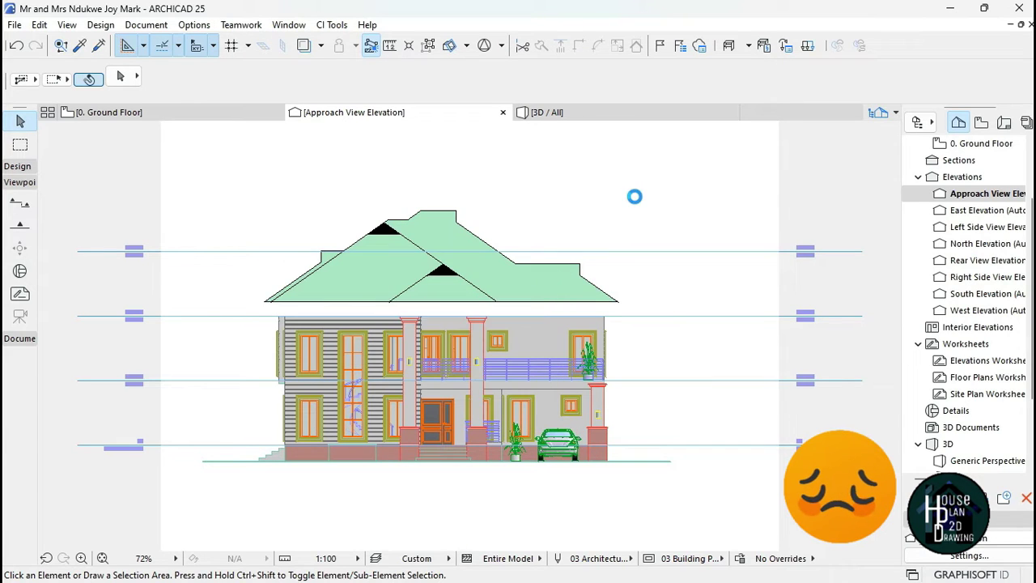
key("F2")
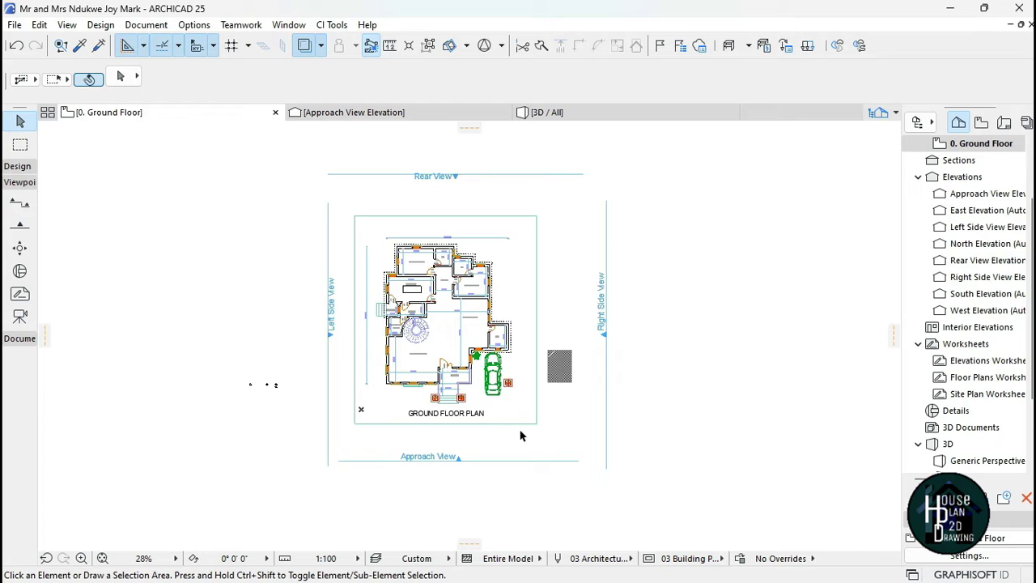
- Select the Approach, Left Side, Rear and Right Side markers and open their settings
left_click(528, 461)
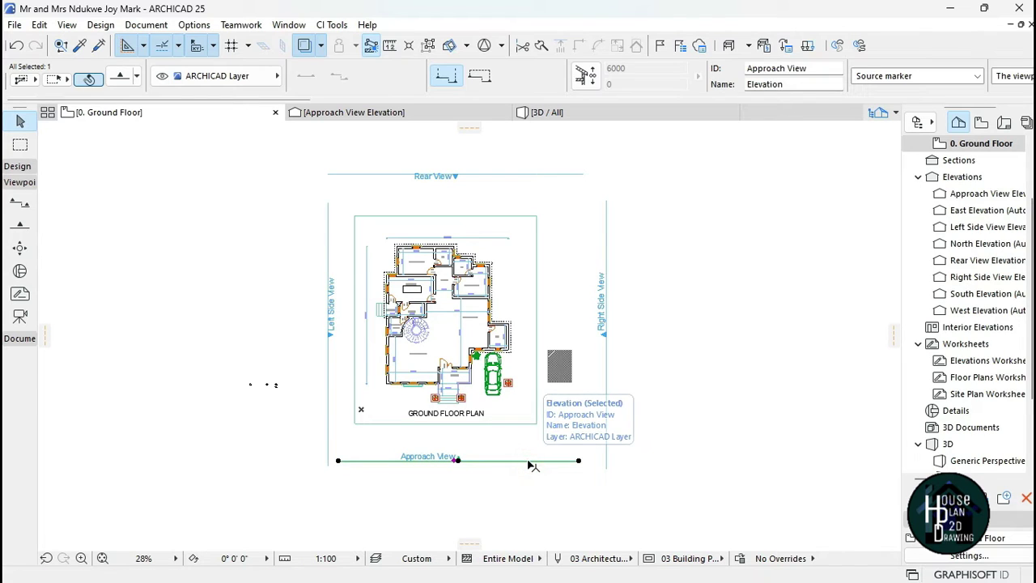
left_click(328, 414, "shift")
left_click(356, 173, "shift")
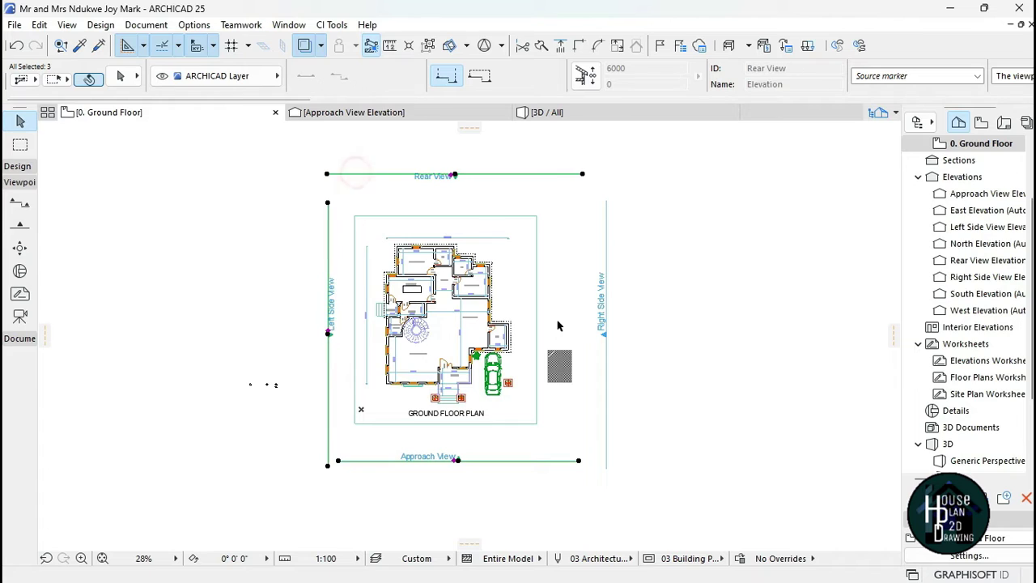
left_click(607, 409, "shift")
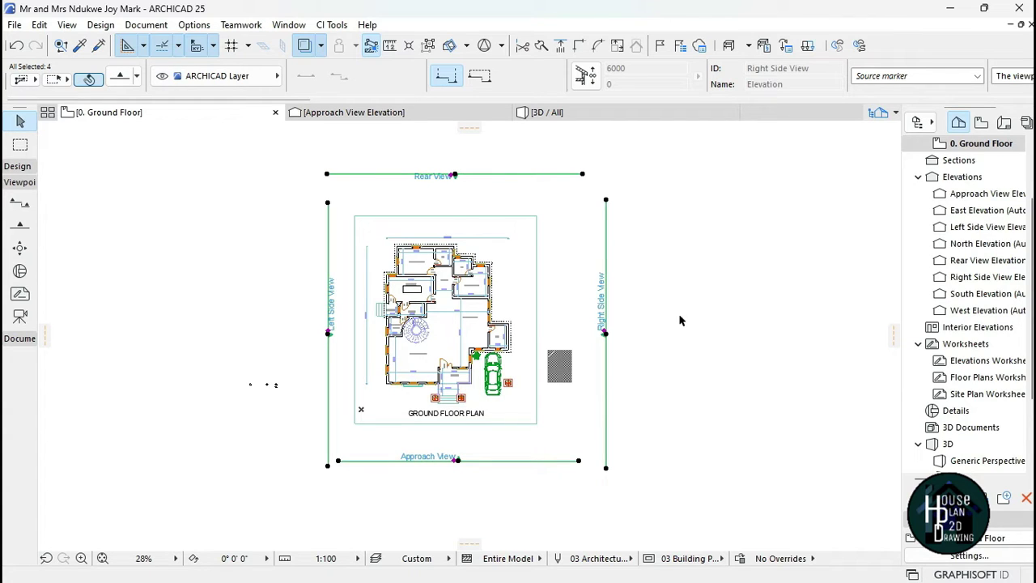
left_click(117, 77)
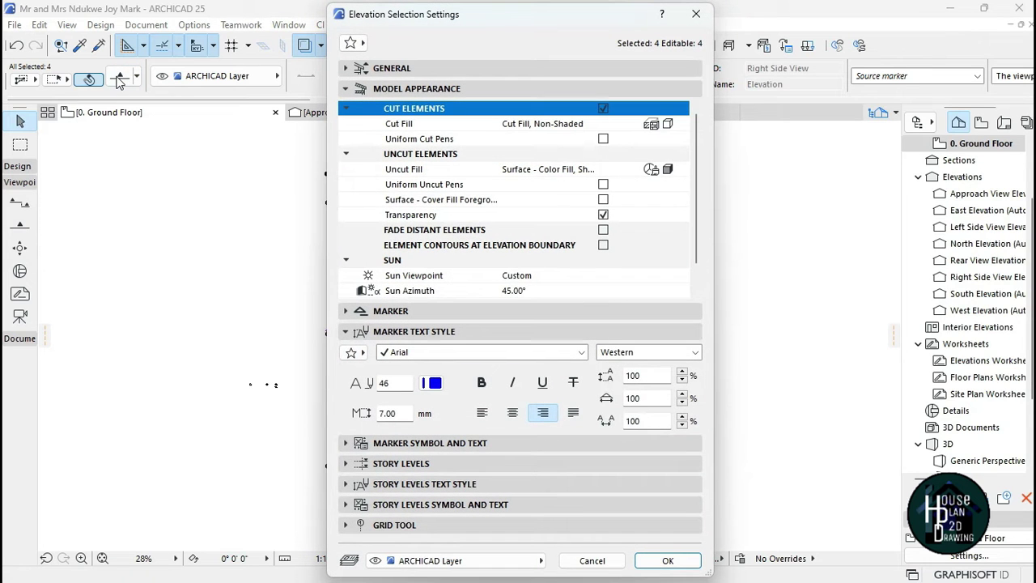
- Give the four elevations uniform cut line pen 1 and uncut fill Nothing
left_click(603, 139)
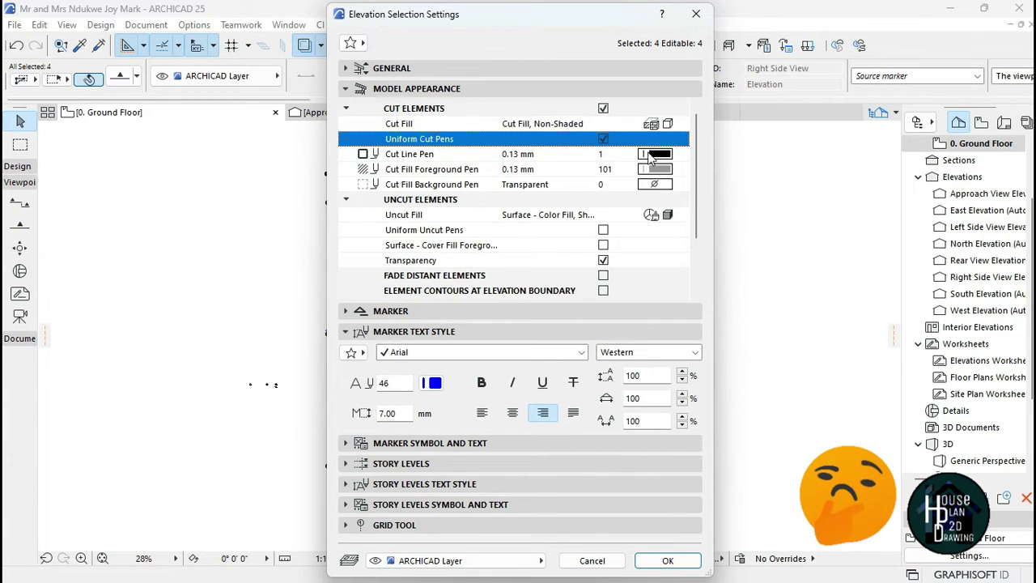
left_click(650, 156)
left_click(656, 155)
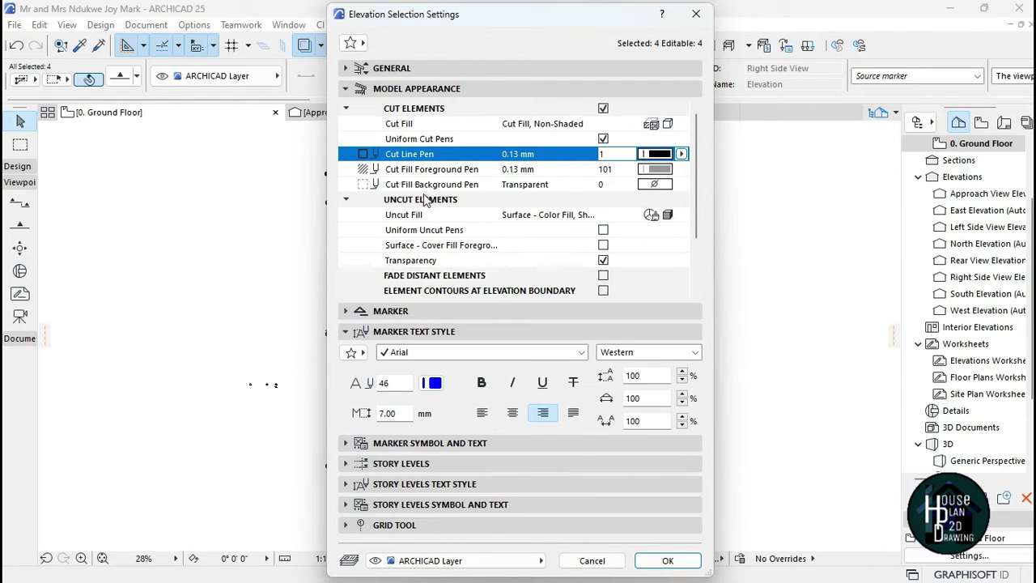
left_click(652, 214)
left_click(716, 212)
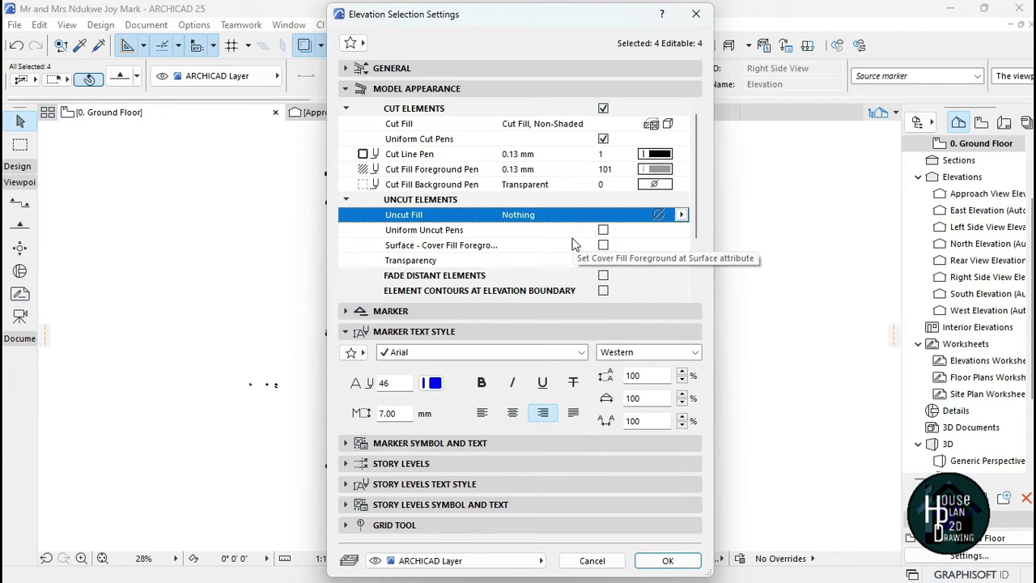
- Add uniform uncut pen 1, cover fill foreground on, transparency off, and apply
left_click(603, 229)
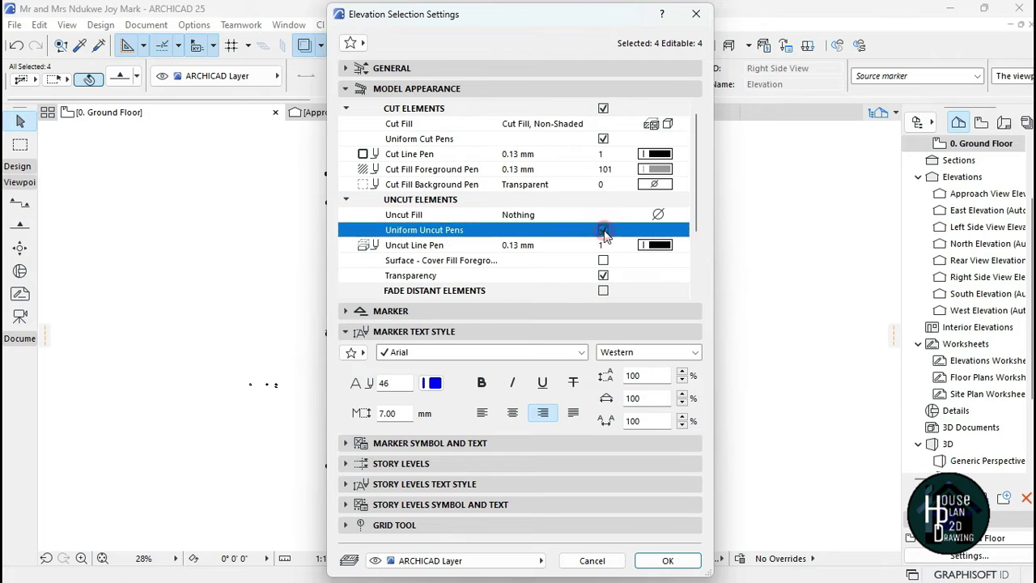
left_click(671, 246)
left_click(694, 246)
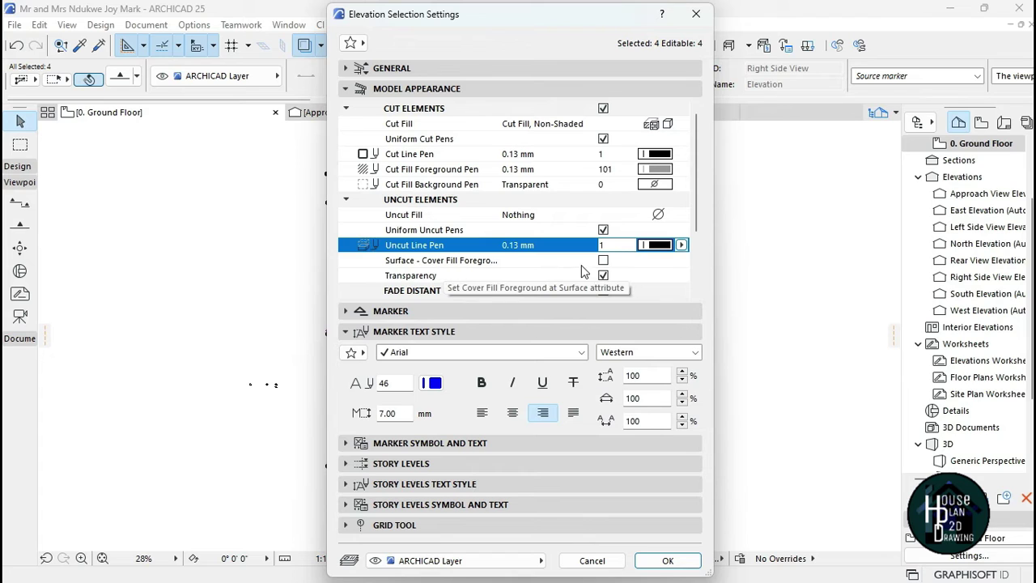
left_click(603, 261)
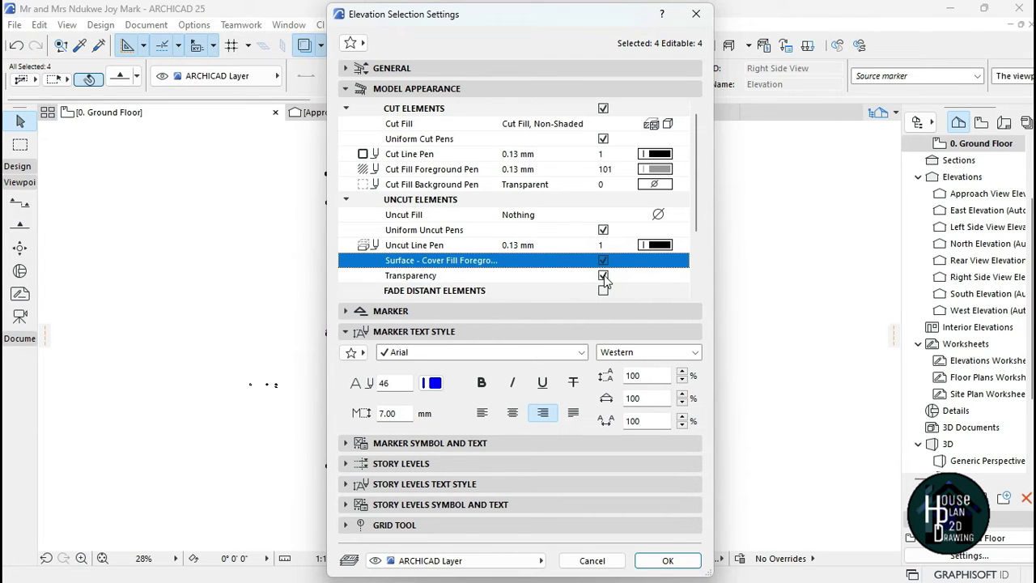
left_click(603, 275)
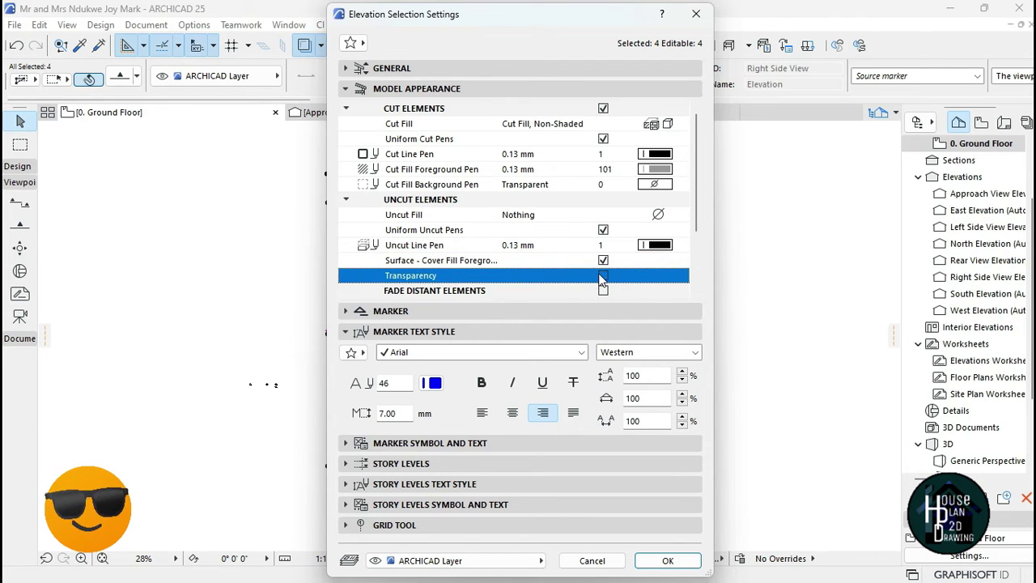
scroll(601, 279, "down", 2)
scroll(600, 279, "down", 1)
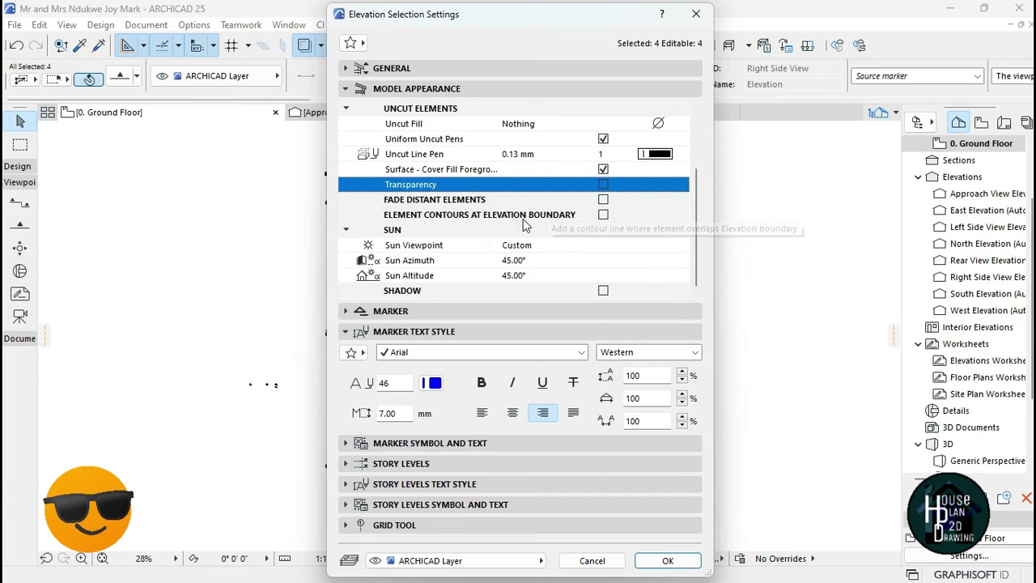
left_click(667, 560)
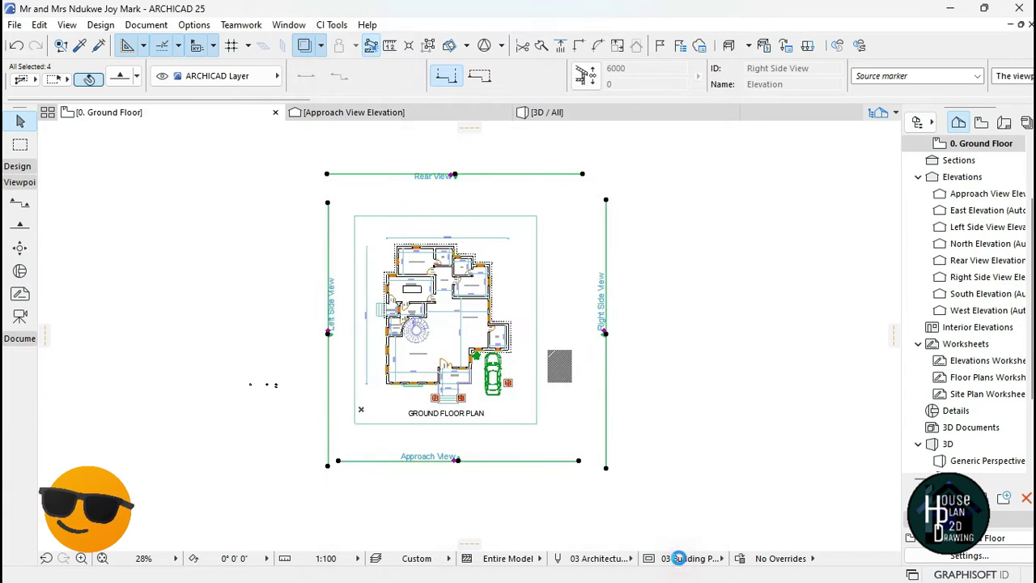
- Open the Approach, Left Side, Rear and Right Side View elevations in turn
left_click(360, 112)
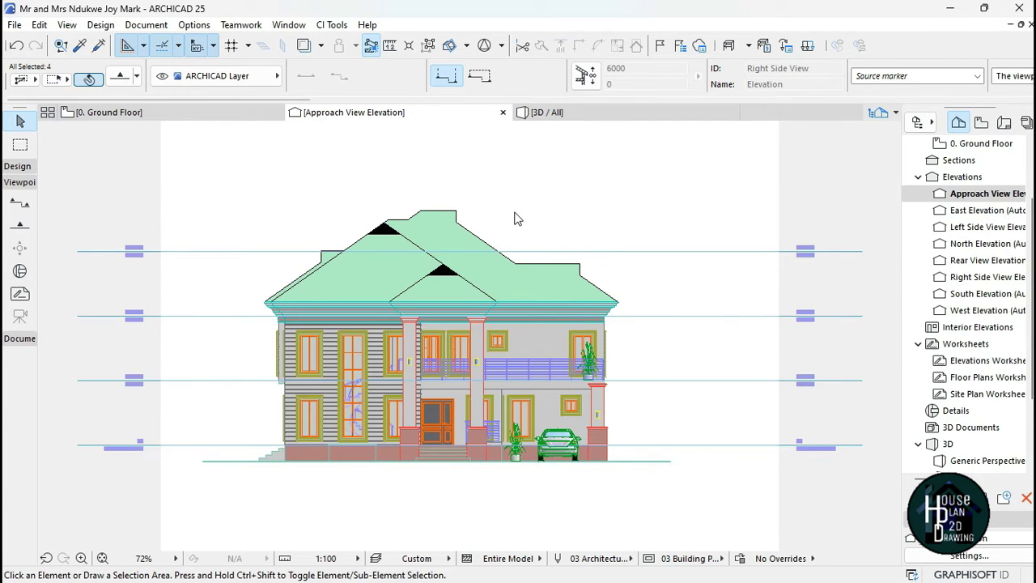
scroll(437, 365, "down", 2)
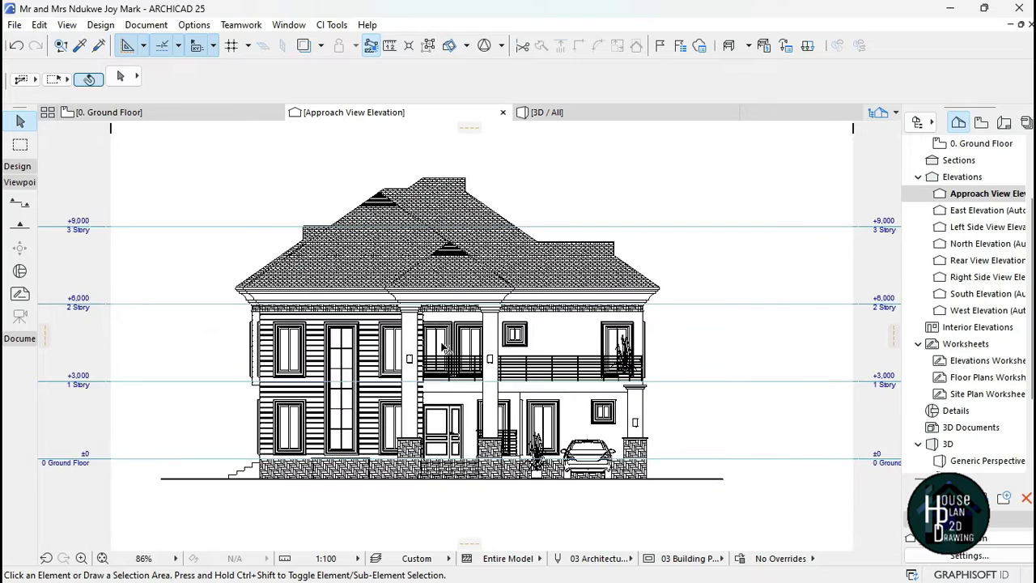
left_click(977, 228)
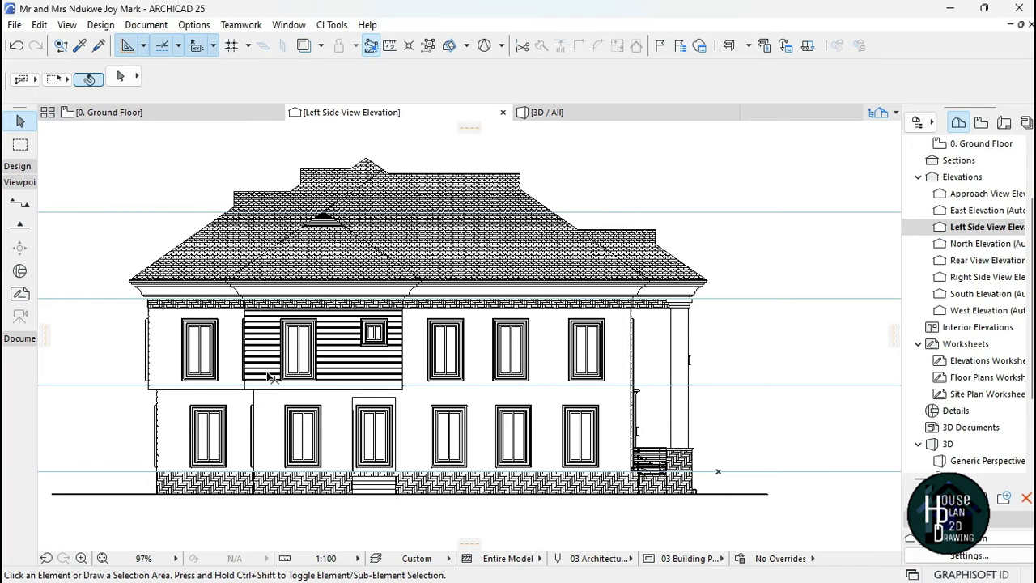
left_click(977, 260)
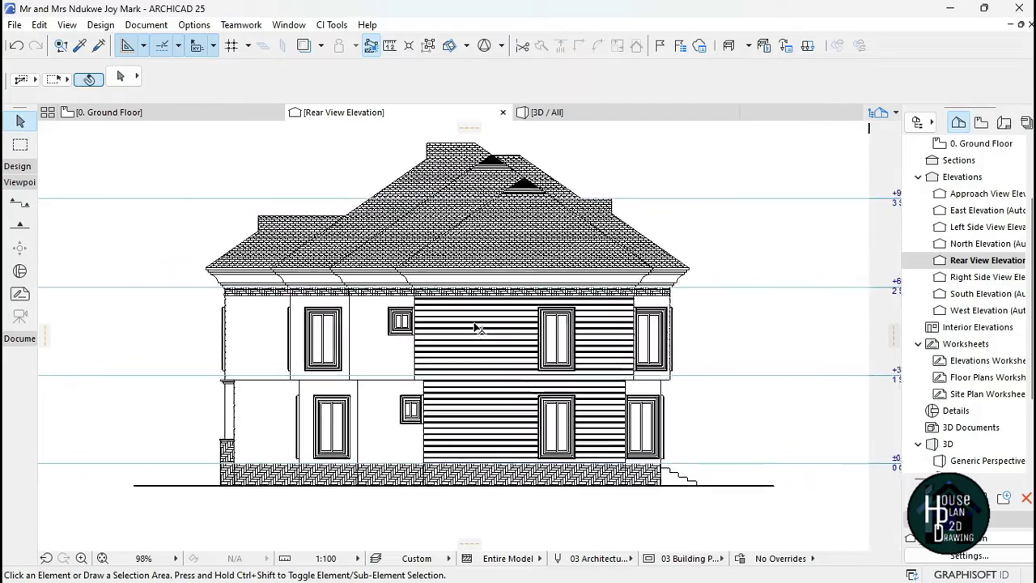
left_click(967, 277)
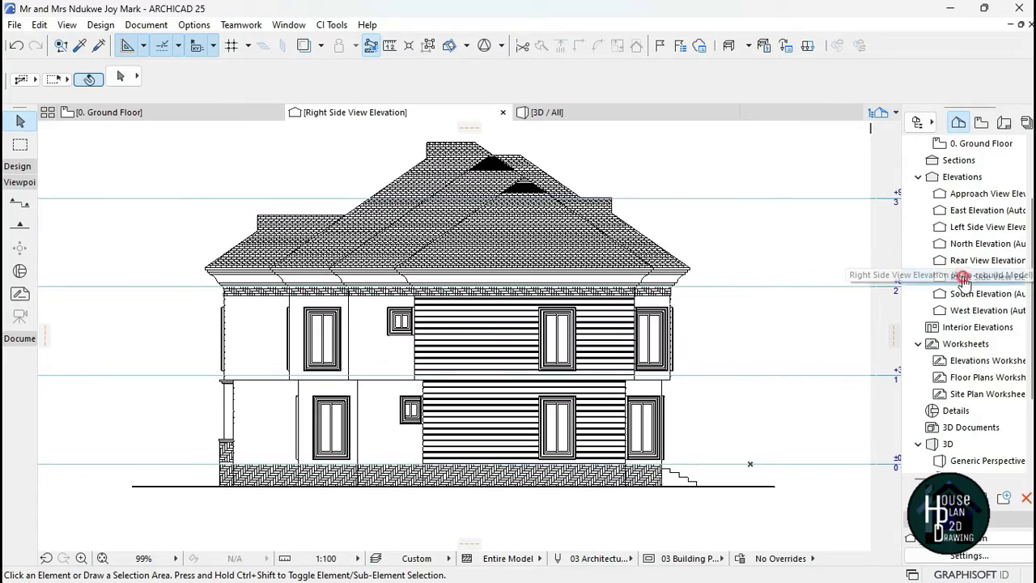
- Zoom in and out to inspect the hatched black-line elevation drawing
scroll(401, 245, "up", 3)
scroll(401, 245, "down", 5)
scroll(495, 287, "up", 2)
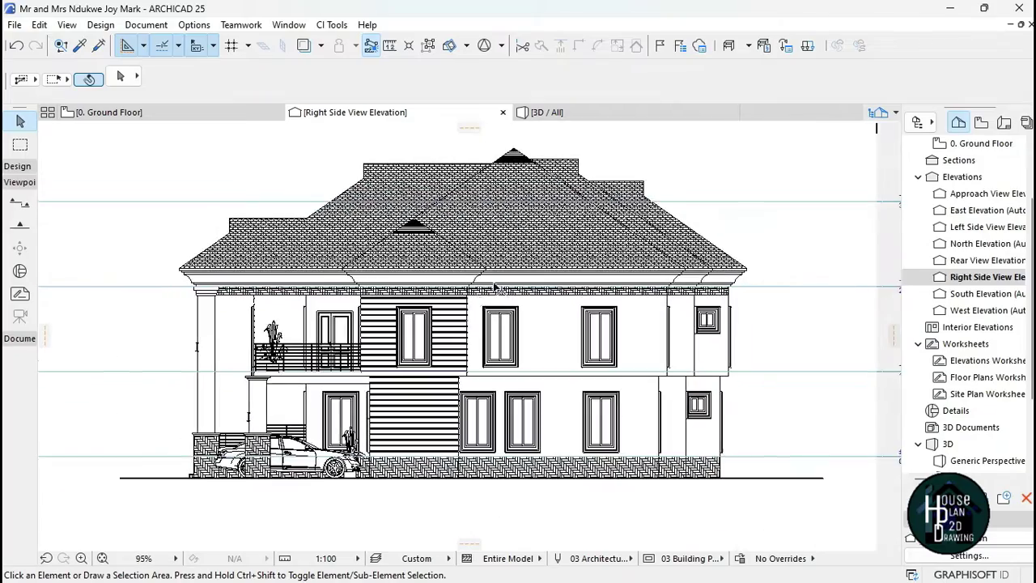
scroll(567, 286, "down", 1)
scroll(548, 282, "up", 2)
scroll(543, 281, "down", 1)
scroll(543, 281, "up", 1)
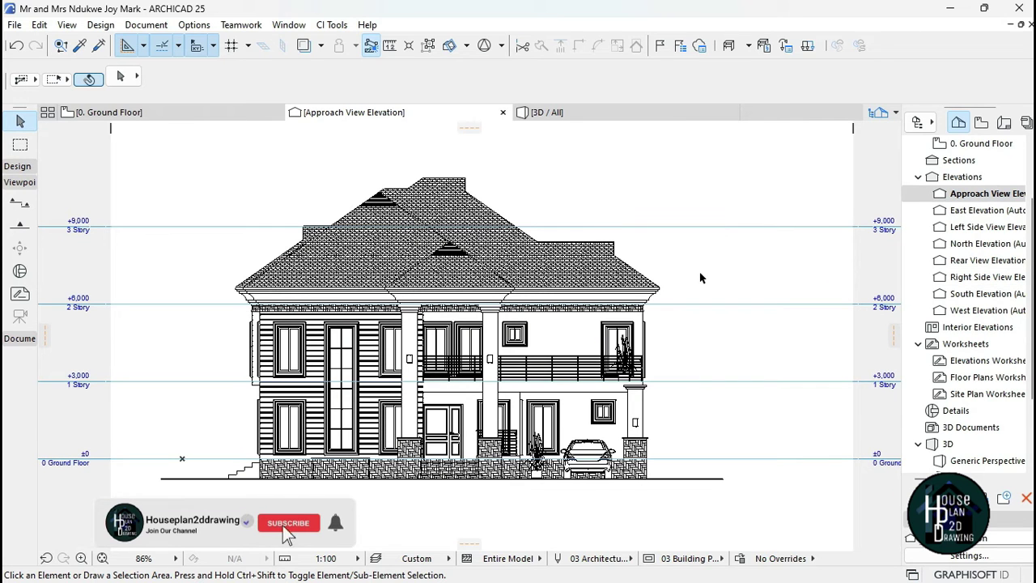
scroll(434, 389, "up", 3)
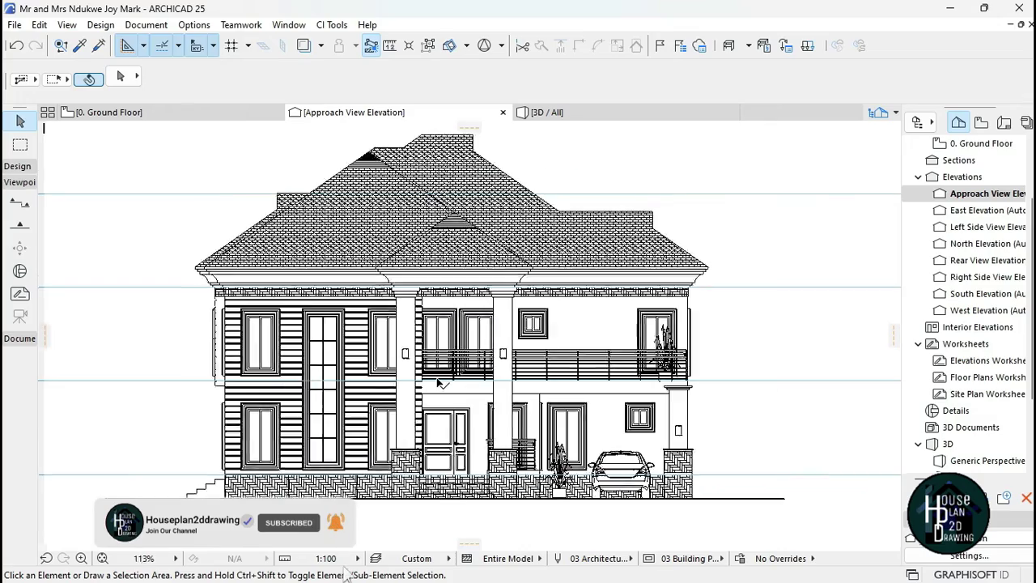